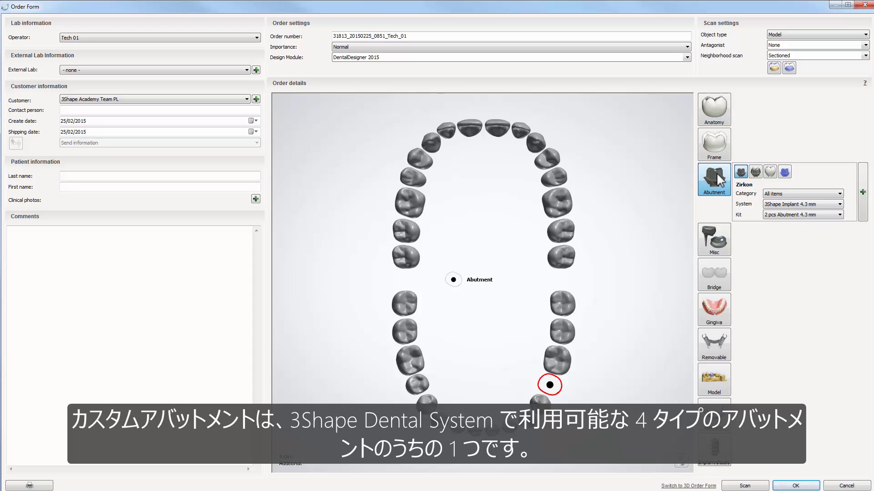
# - Order tooth 35 as a Zirkon abutment with the 2 pcs Abutment 4.3 mm kit and an anatomy crown on it
pyautogui.click(738, 176)
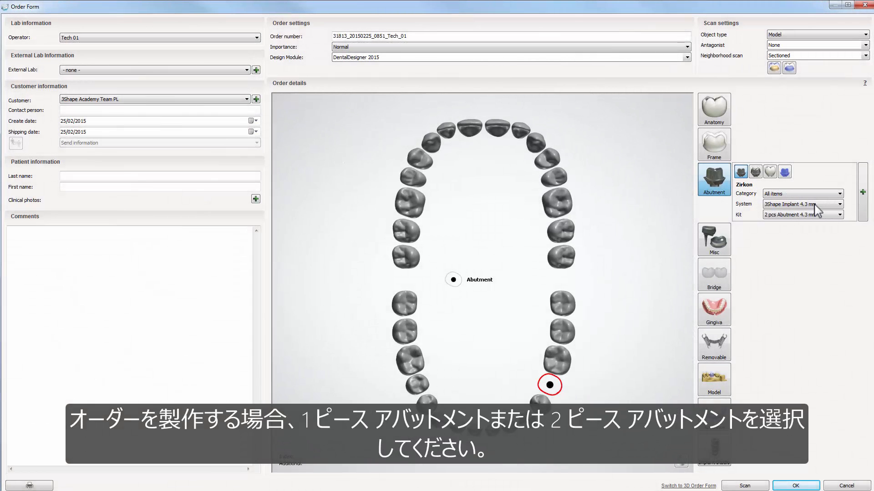
pyautogui.click(840, 215)
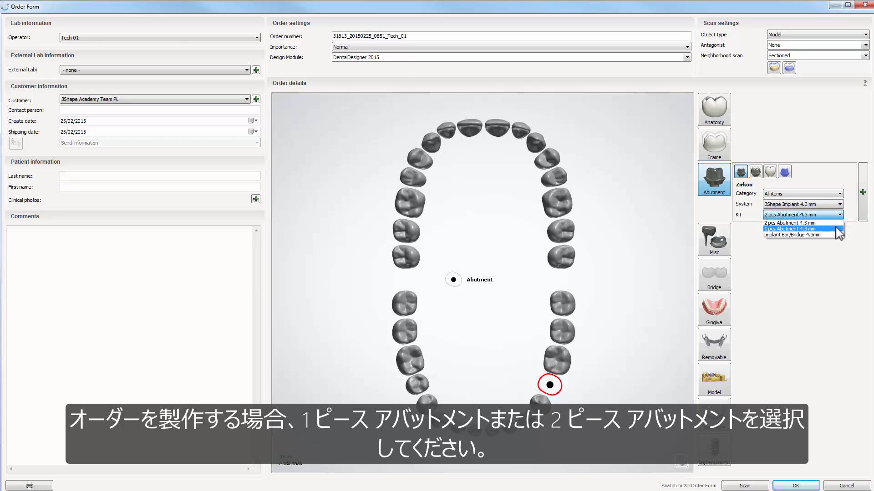
pyautogui.click(828, 222)
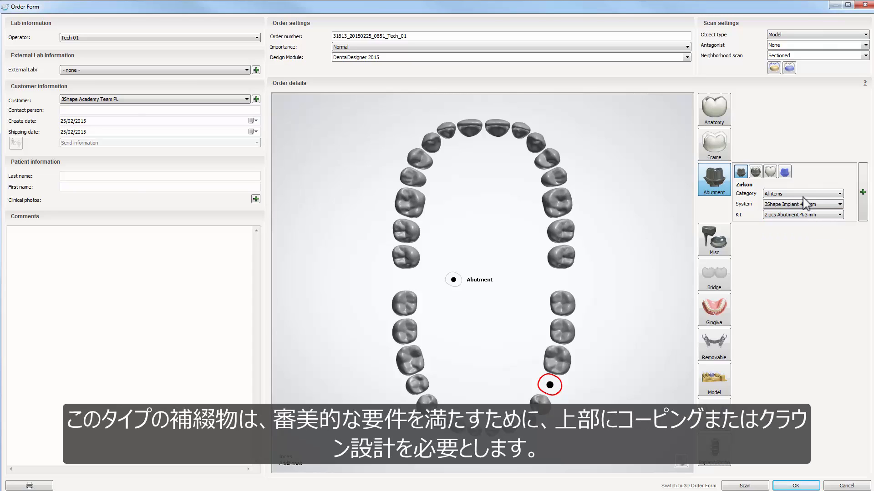
pyautogui.click(714, 112)
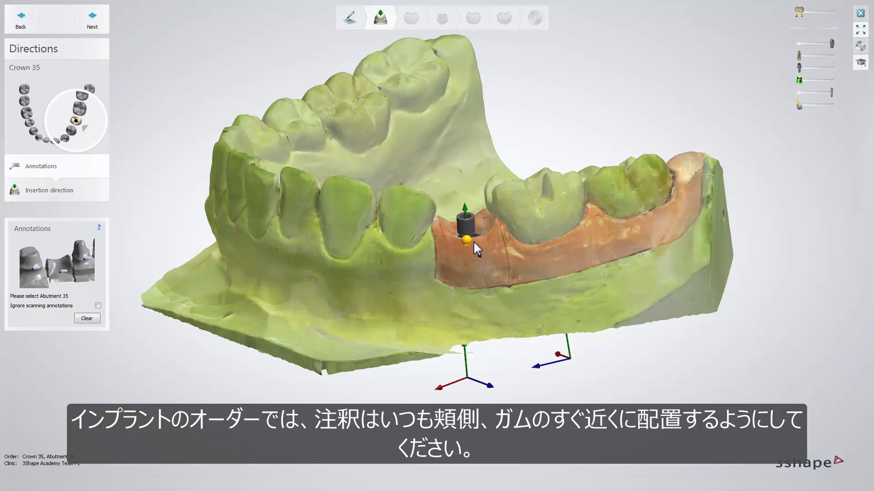
# - Annotate Abutment 35 on the buccal side near the gingiva and set the insertion direction from the occlusal view
pyautogui.click(474, 242)
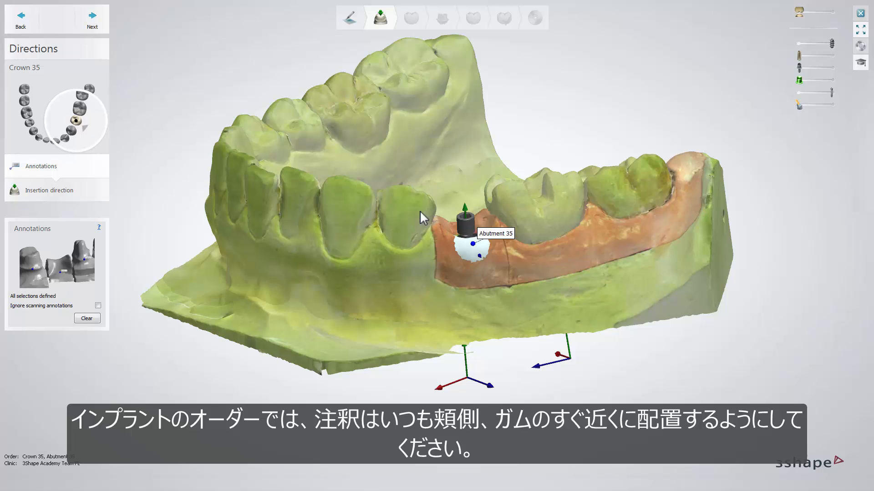
pyautogui.click(93, 22)
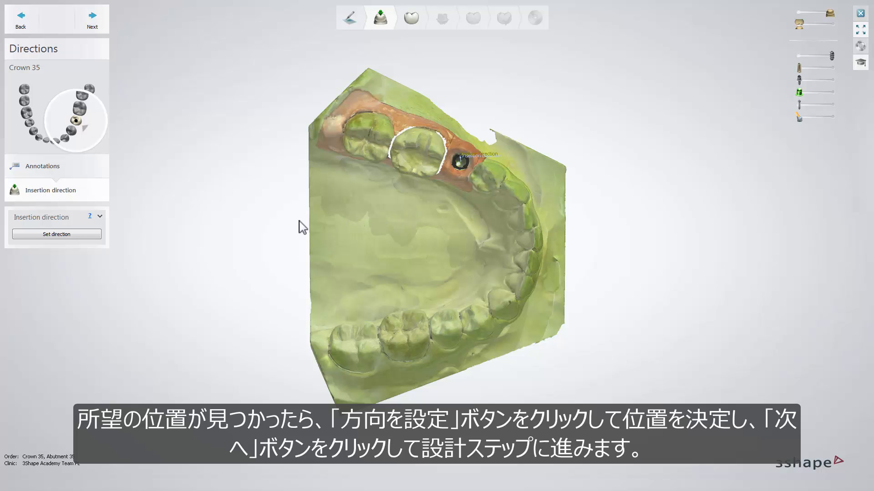
pyautogui.click(89, 236)
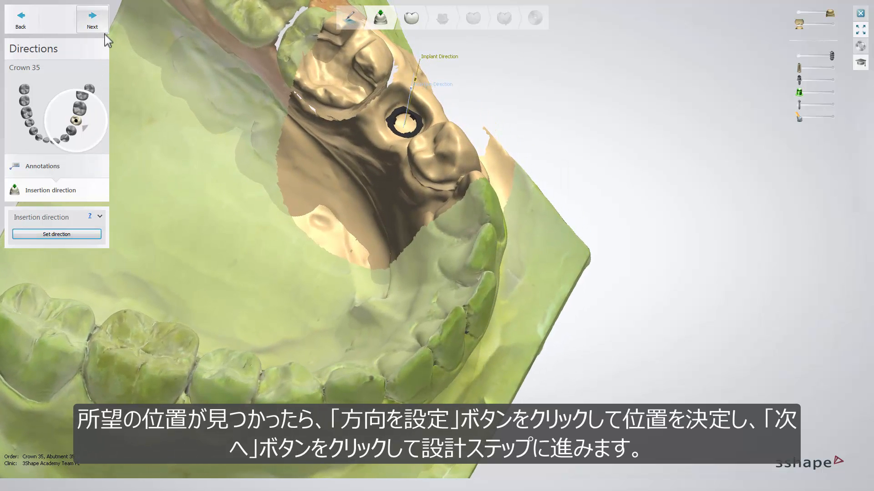
pyautogui.click(104, 29)
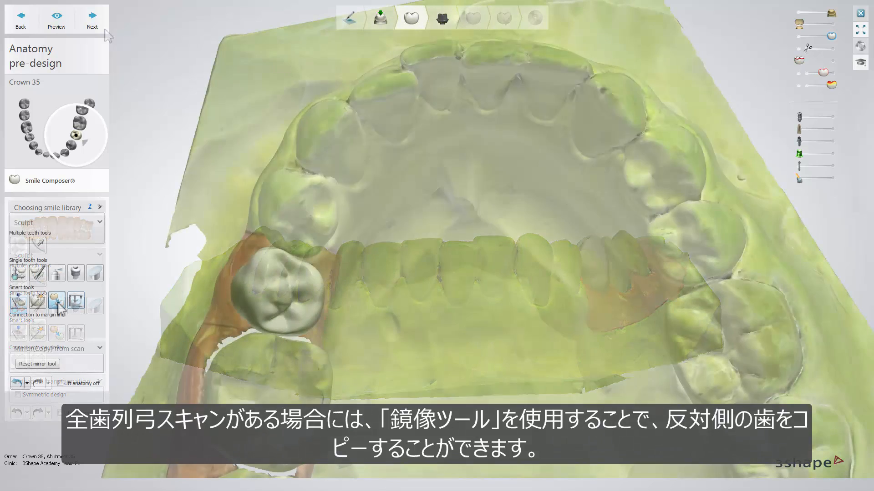
# - Mirror the matching tooth on the opposite side of the arch onto crown 35 and proceed to the abutment design
pyautogui.click(56, 300)
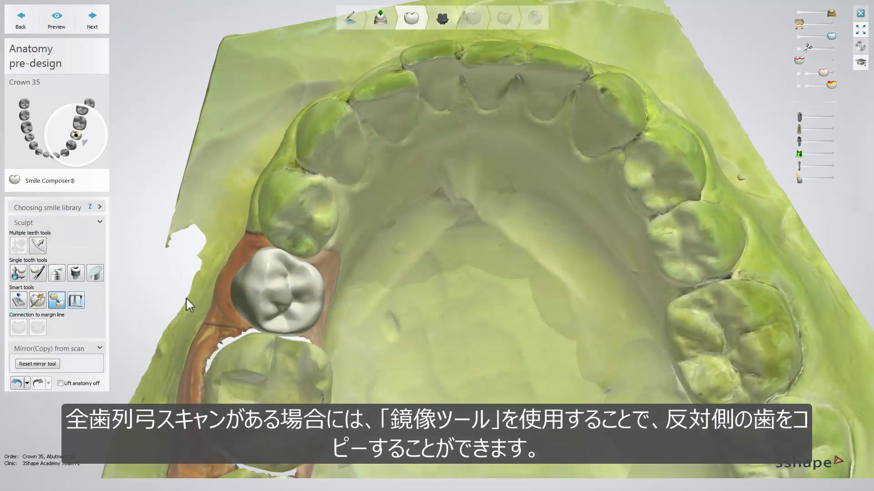
pyautogui.click(282, 295)
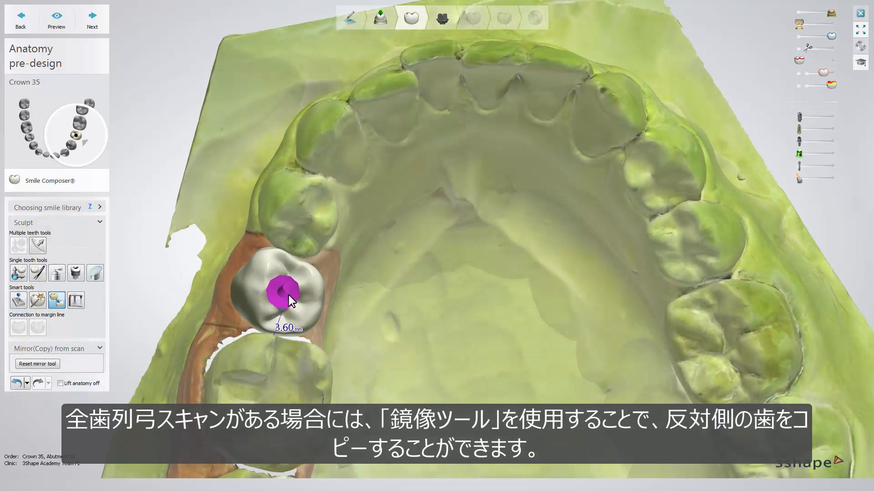
pyautogui.click(288, 295)
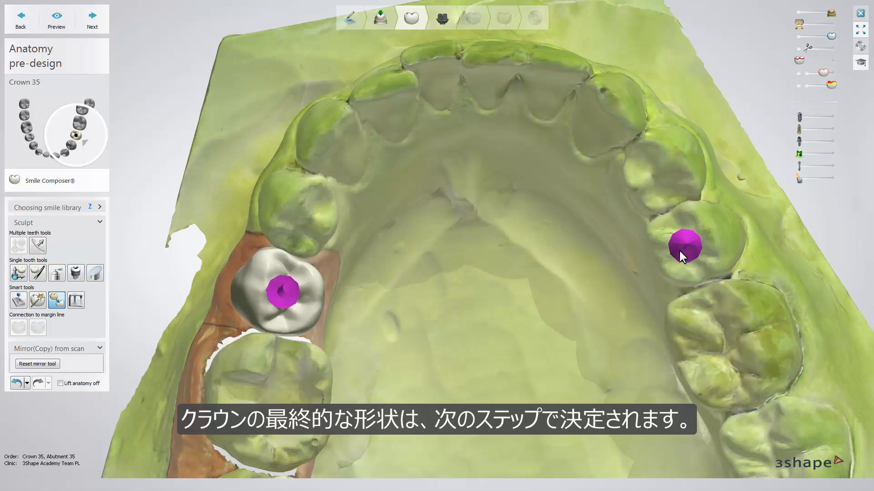
pyautogui.click(679, 251)
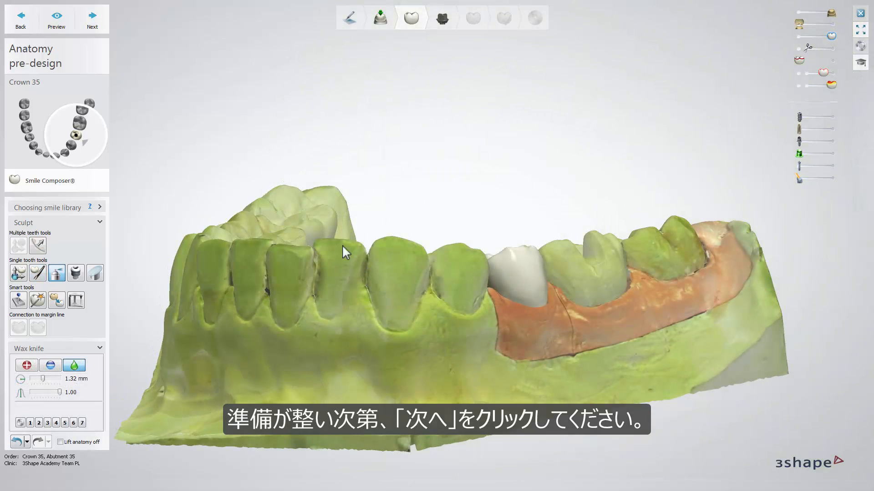
pyautogui.click(103, 32)
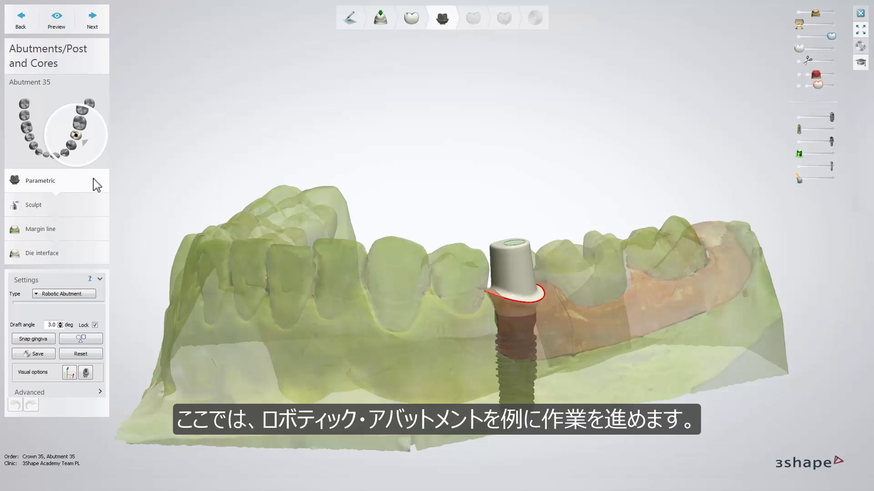
# - Use the Robotic Abutment type and move its margin line control points individually to about 1 mm below the gingiva edge
pyautogui.click(88, 294)
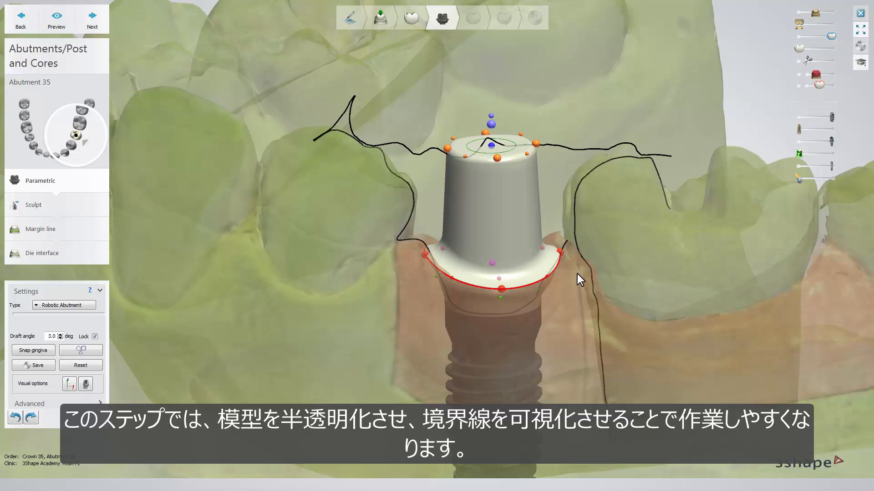
pyautogui.moveTo(577, 274); pyautogui.dragTo(578, 269, button='right')
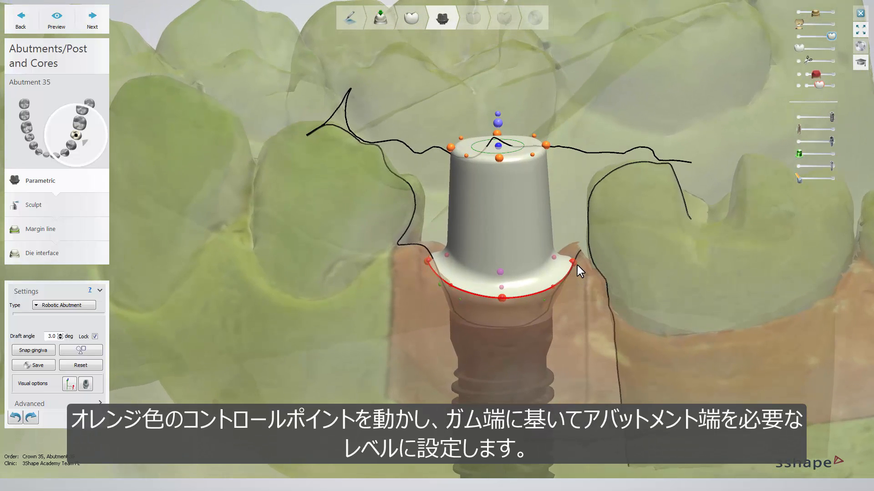
pyautogui.moveTo(575, 264); pyautogui.dragTo(572, 275)
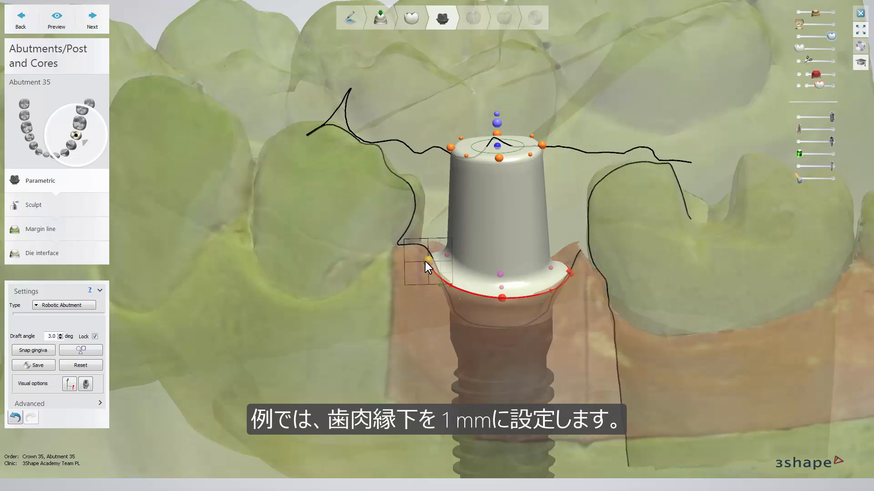
pyautogui.moveTo(424, 261); pyautogui.dragTo(432, 269)
pyautogui.moveTo(433, 268); pyautogui.dragTo(567, 305, button='right')
pyautogui.moveTo(567, 306); pyautogui.dragTo(556, 318)
pyautogui.moveTo(556, 317); pyautogui.dragTo(260, 345, button='right')
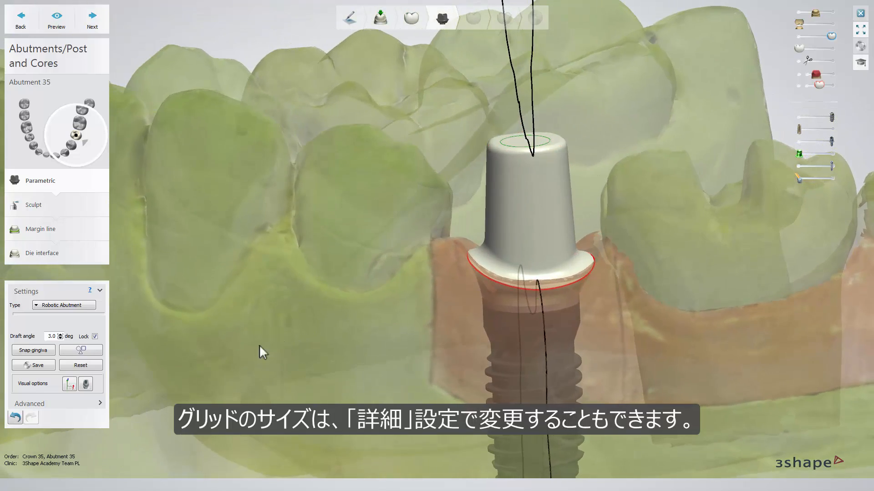
# - Check the advanced grid settings and shift all margin line control points of the abutment together slightly downward
pyautogui.click(100, 403)
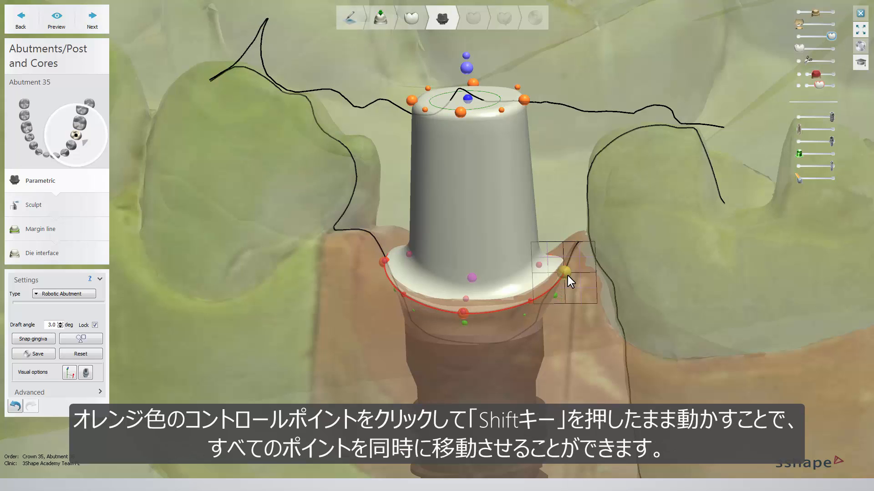
pyautogui.moveTo(567, 275)
pyautogui.keyDown('shift'); pyautogui.mouseDown()
pyautogui.moveTo(567, 257)
pyautogui.moveTo(567, 278)
pyautogui.mouseUp(); pyautogui.keyUp('shift')
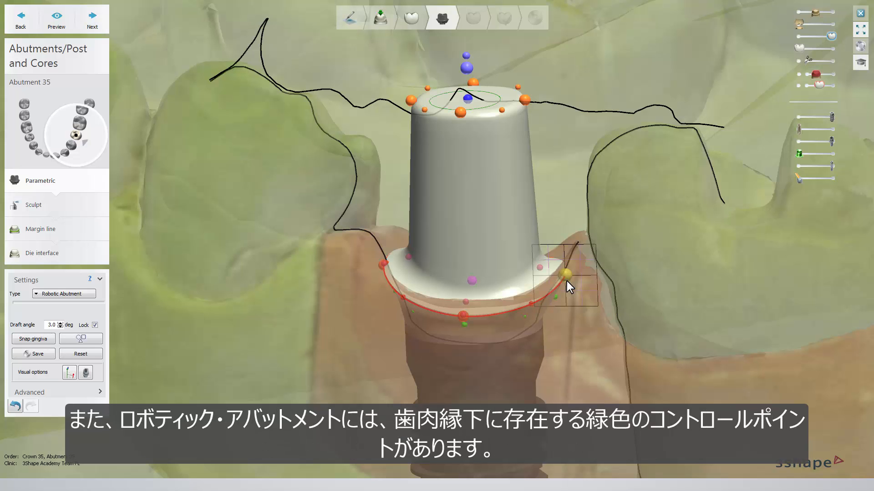
pyautogui.moveTo(566, 281); pyautogui.dragTo(585, 258, button='right')
# - Adjust the emergence profile below the margin with the green control points, first singly and all together
pyautogui.moveTo(585, 258); pyautogui.dragTo(585, 256)
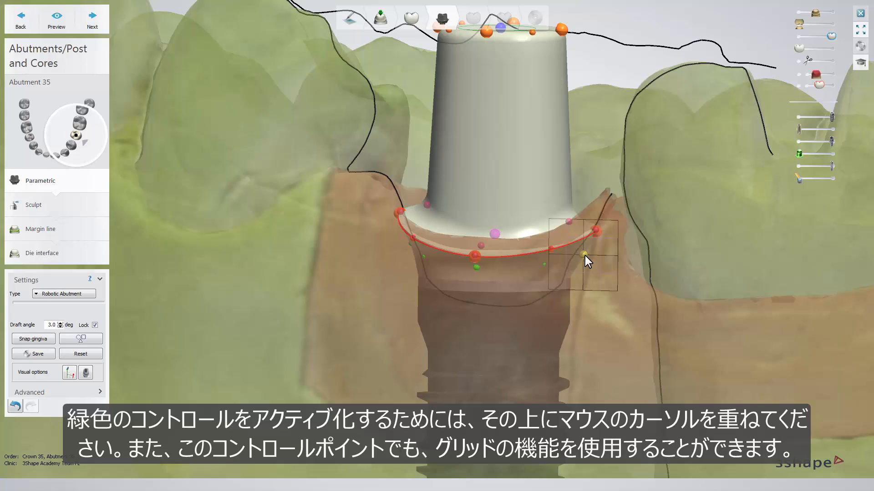
pyautogui.moveTo(585, 255); pyautogui.dragTo(588, 257)
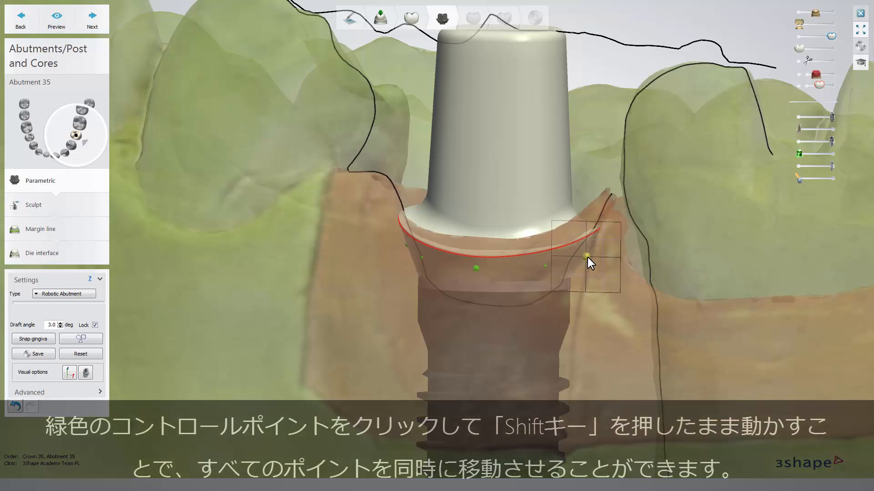
pyautogui.keyDown('shift'); pyautogui.moveTo(587, 257); pyautogui.dragTo(587, 258); pyautogui.keyUp('shift')
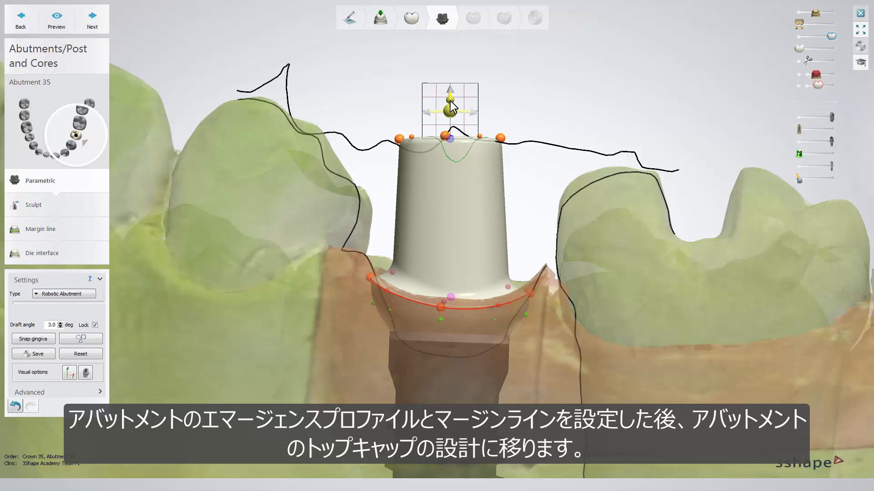
# - Lower the abutment's top cap well below the antagonist outline and try out its tilt with the control points above it
pyautogui.moveTo(450, 101); pyautogui.dragTo(453, 153)
pyautogui.moveTo(452, 154); pyautogui.dragTo(453, 165)
pyautogui.moveTo(446, 183)
pyautogui.mouseDown()
pyautogui.moveTo(430, 182)
pyautogui.moveTo(479, 201)
pyautogui.moveTo(449, 190)
pyautogui.mouseUp()
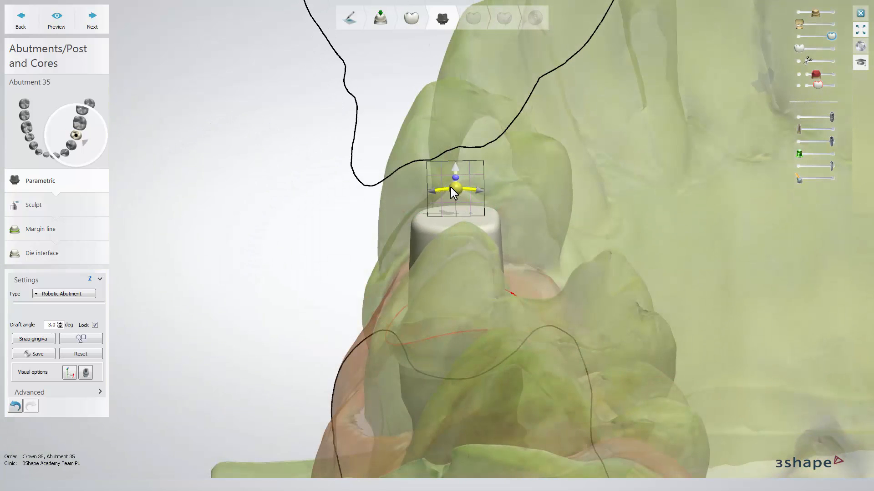
pyautogui.moveTo(451, 187); pyautogui.dragTo(473, 196)
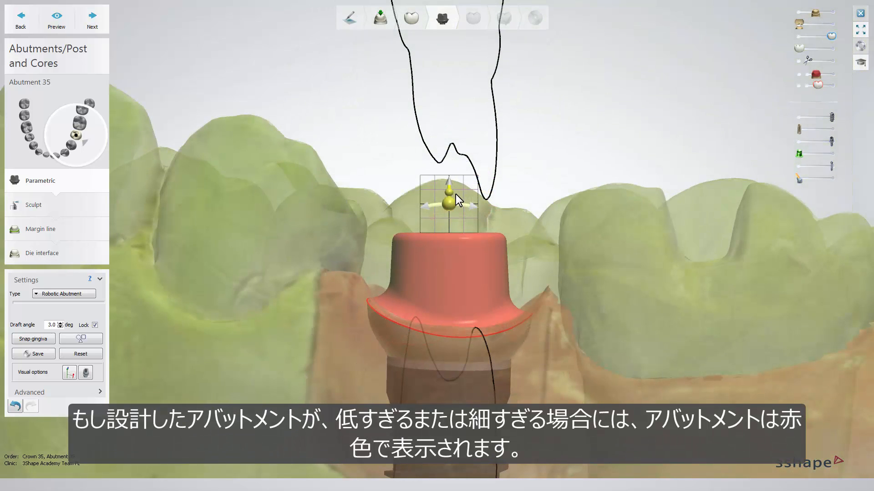
pyautogui.moveTo(456, 195); pyautogui.dragTo(463, 174)
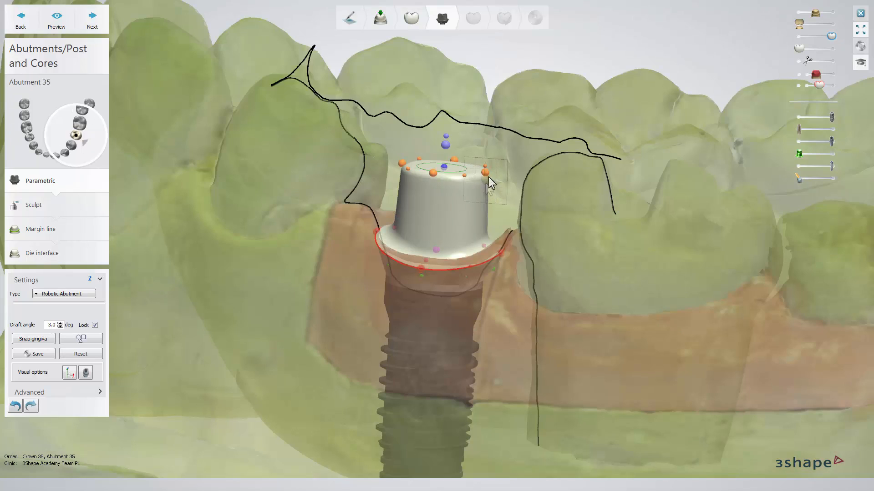
# - Reshape the top cap by lowering its mesial and distal edge points, and adjust the adjoining cap edge and shoulder
pyautogui.moveTo(486, 175); pyautogui.dragTo(485, 193)
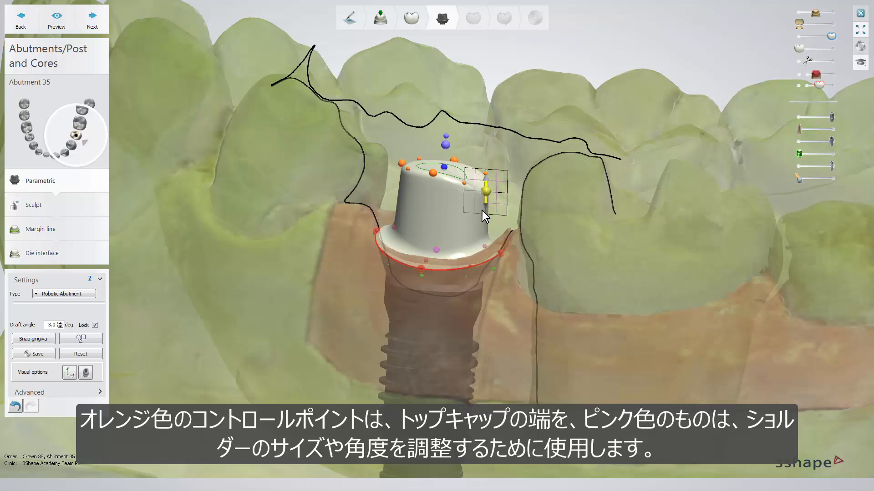
pyautogui.moveTo(426, 213); pyautogui.dragTo(409, 186, button='right')
pyautogui.moveTo(410, 174); pyautogui.dragTo(408, 191)
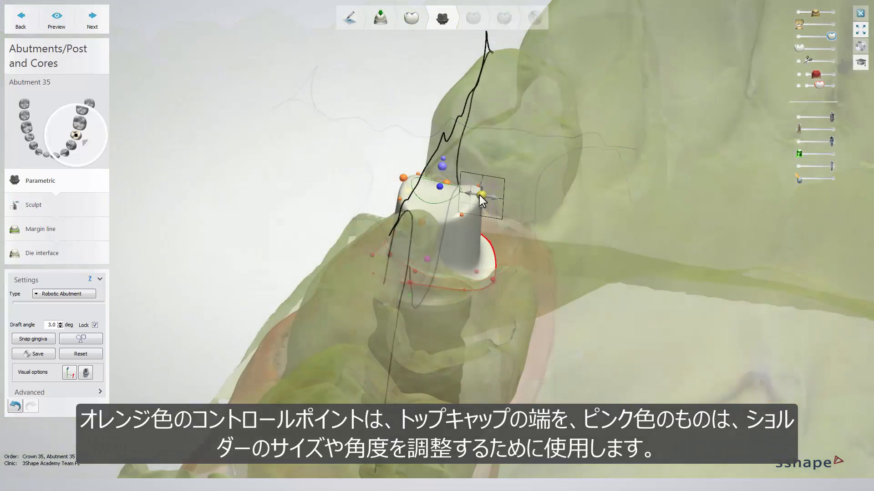
pyautogui.moveTo(479, 195); pyautogui.dragTo(487, 199)
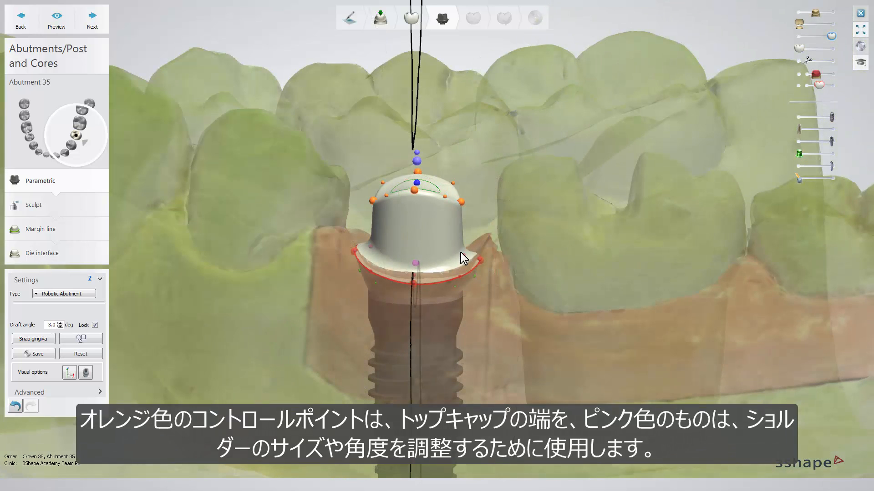
pyautogui.moveTo(463, 253)
pyautogui.mouseDown()
pyautogui.moveTo(470, 250)
pyautogui.moveTo(454, 250)
pyautogui.moveTo(465, 247)
pyautogui.mouseUp()
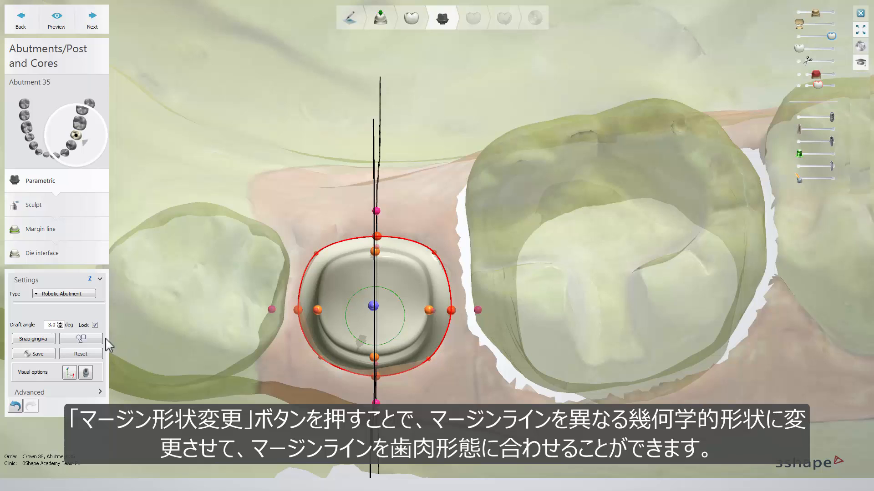
# - Morph the abutment's margin line toward the circle shape and snap the emergence profile to the gingiva
pyautogui.click(81, 339)
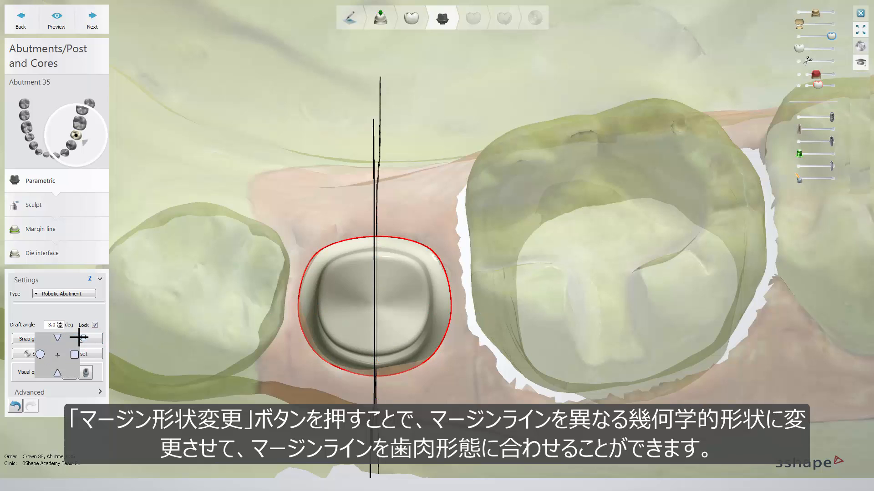
pyautogui.moveTo(79, 337); pyautogui.dragTo(36, 359)
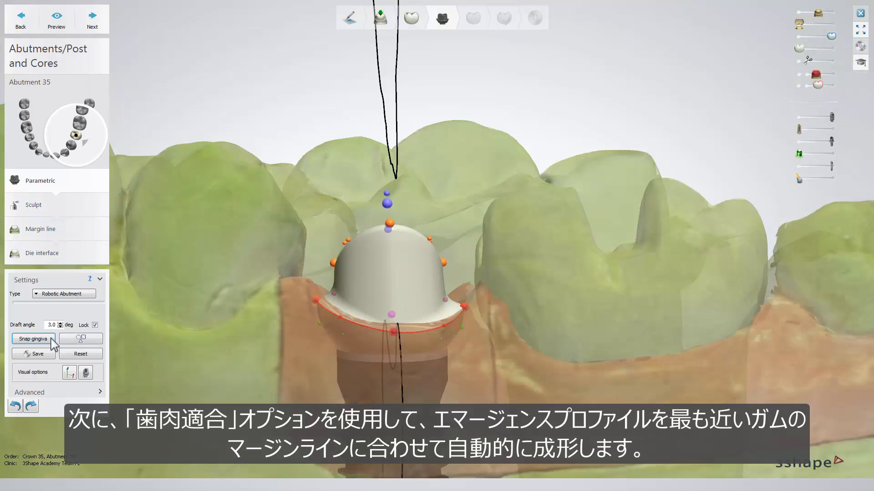
pyautogui.click(39, 341)
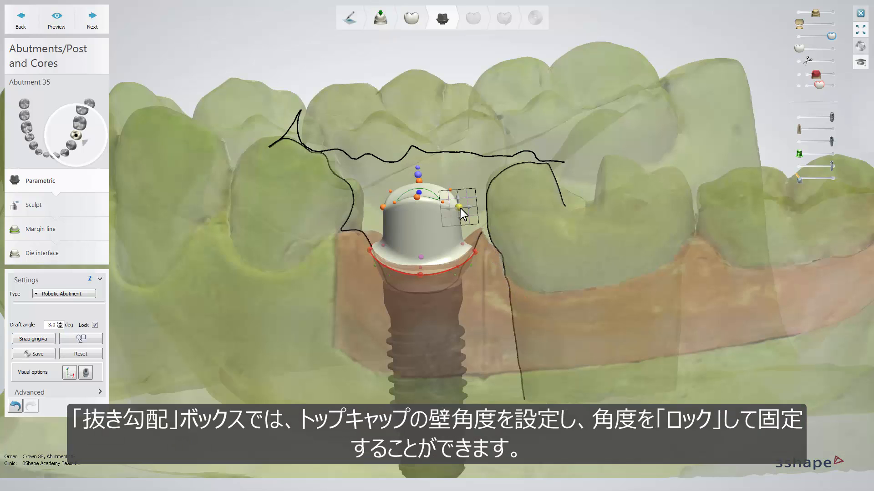
# - Try moving the top cap's distal edge point with the draft angle locked and with the lock turned off
pyautogui.moveTo(460, 208)
pyautogui.mouseDown()
pyautogui.moveTo(452, 207)
pyautogui.moveTo(460, 208)
pyautogui.mouseUp()
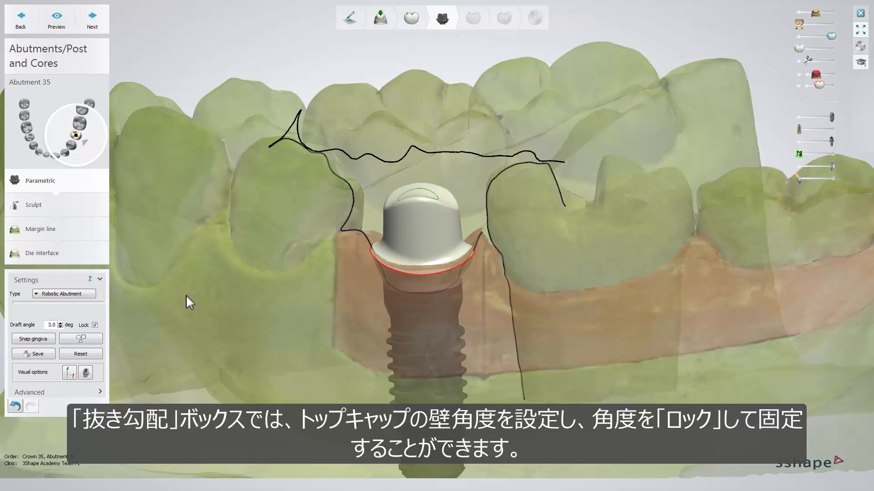
pyautogui.click(95, 325)
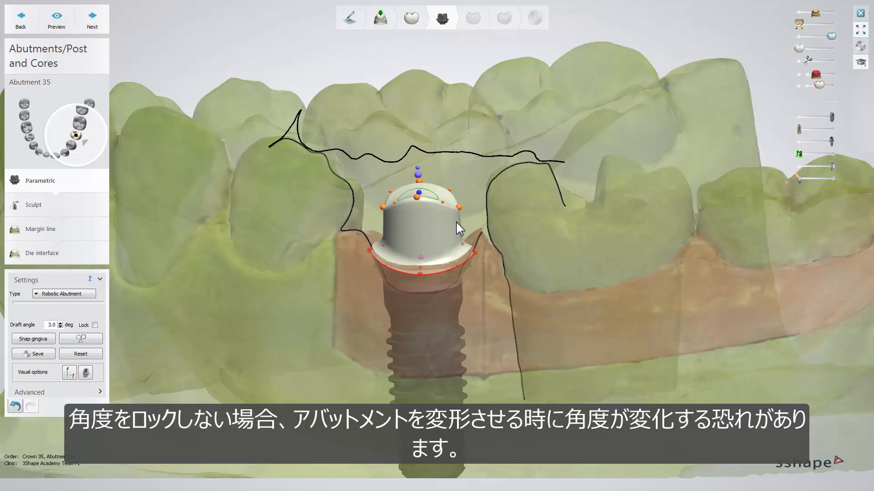
pyautogui.moveTo(462, 208); pyautogui.dragTo(459, 209)
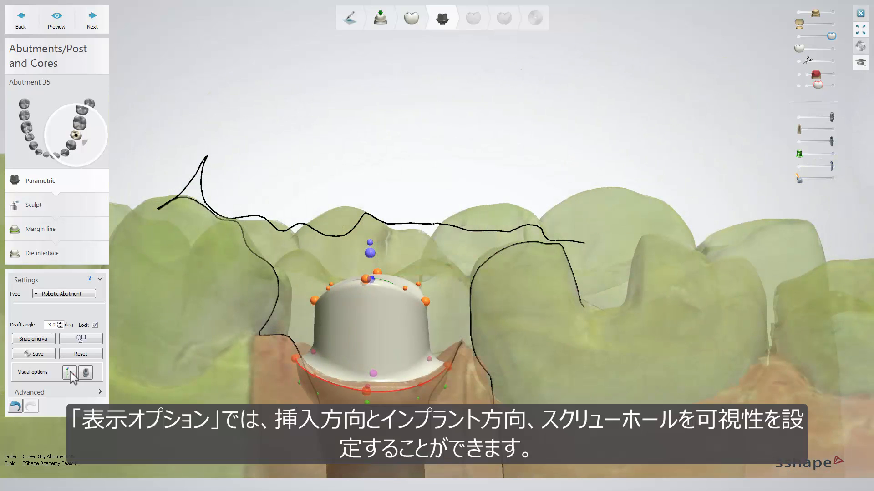
# - Show the insertion and implant directions and the screw hole on the abutment, and expand the advanced abutment parameters
pyautogui.click(70, 372)
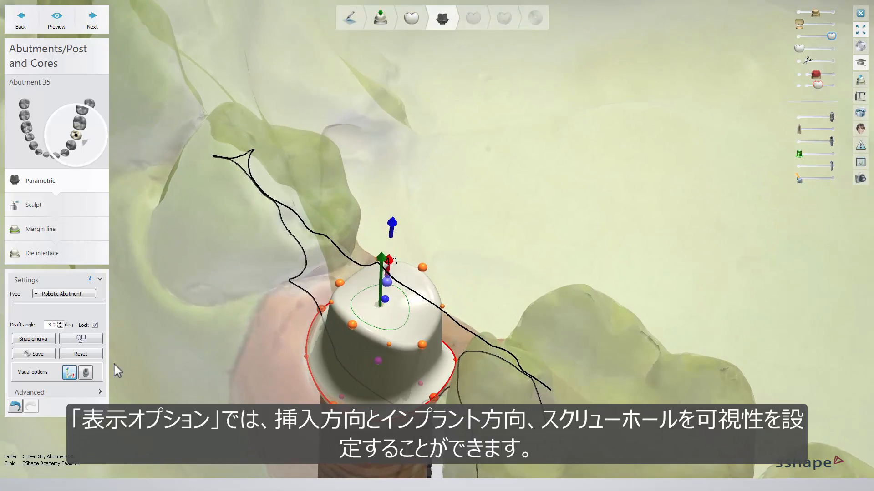
pyautogui.click(86, 373)
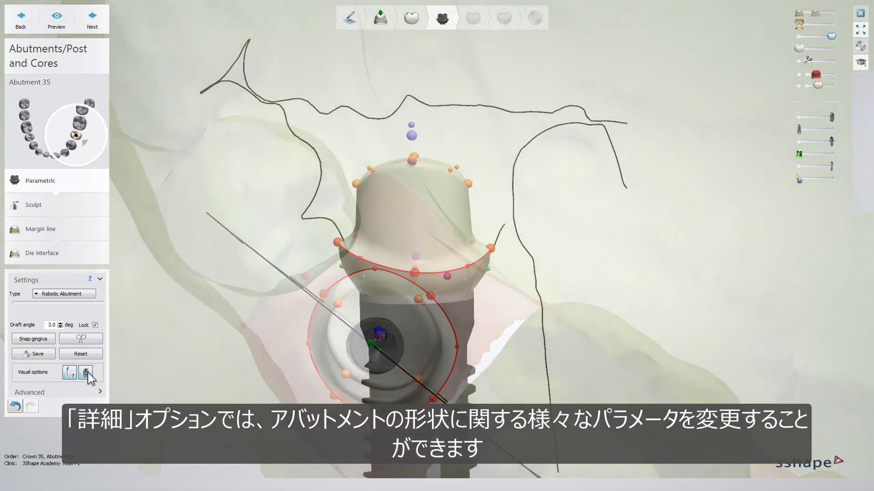
pyautogui.click(97, 392)
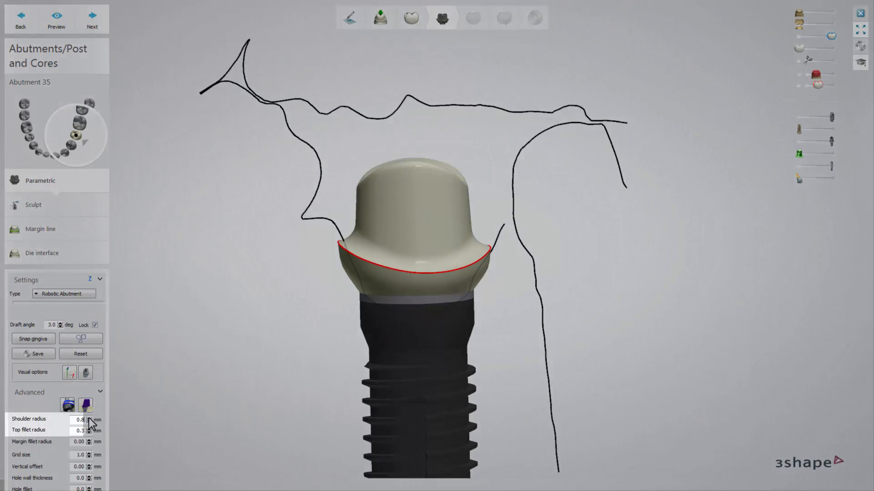
# - Try out a shoulder radius of 1.6 mm, reduce it to 0.8 mm, and settle on 1.0 mm
pyautogui.click(89, 419)
pyautogui.click(88, 418)
pyautogui.click(89, 419)
pyautogui.click(89, 418)
pyautogui.click(89, 418)
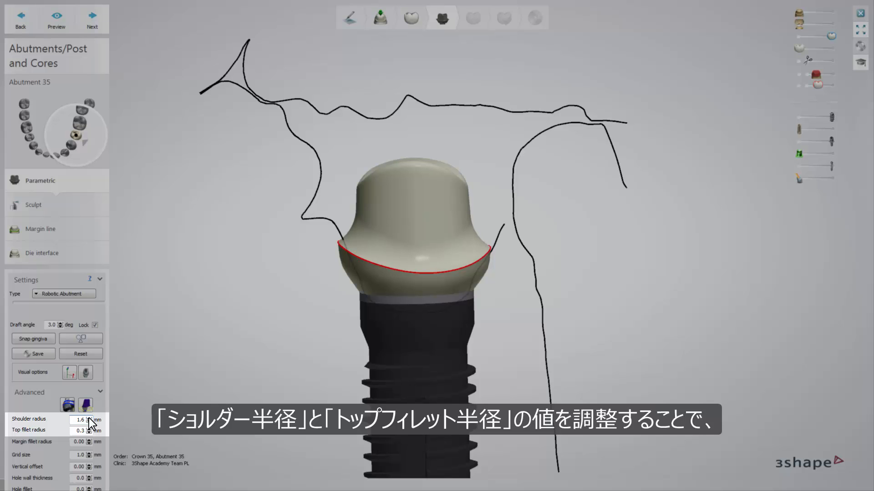
pyautogui.click(89, 419)
pyautogui.click(89, 421)
pyautogui.click(89, 421)
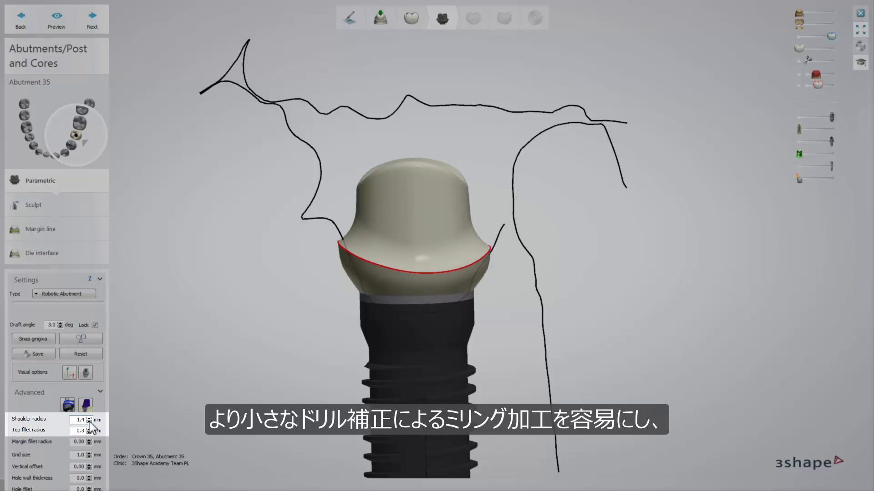
pyautogui.click(88, 422)
pyautogui.click(88, 422)
pyautogui.click(89, 421)
pyautogui.click(88, 421)
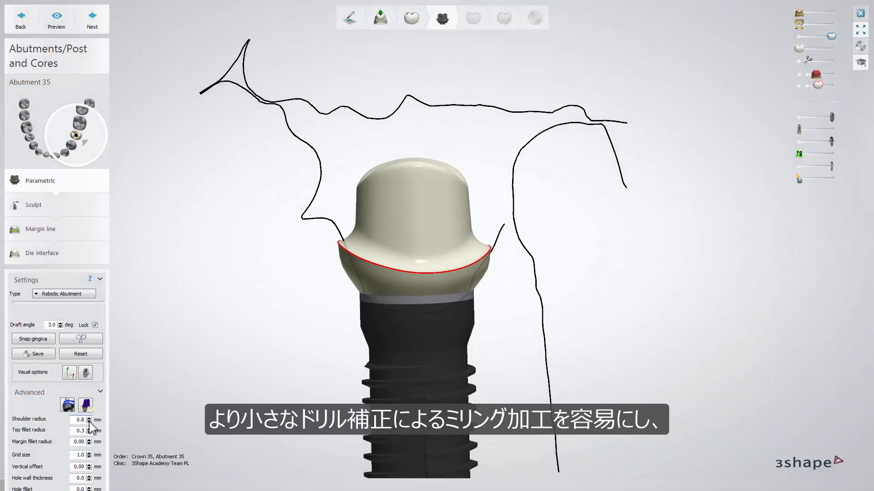
pyautogui.click(89, 418)
pyautogui.click(89, 418)
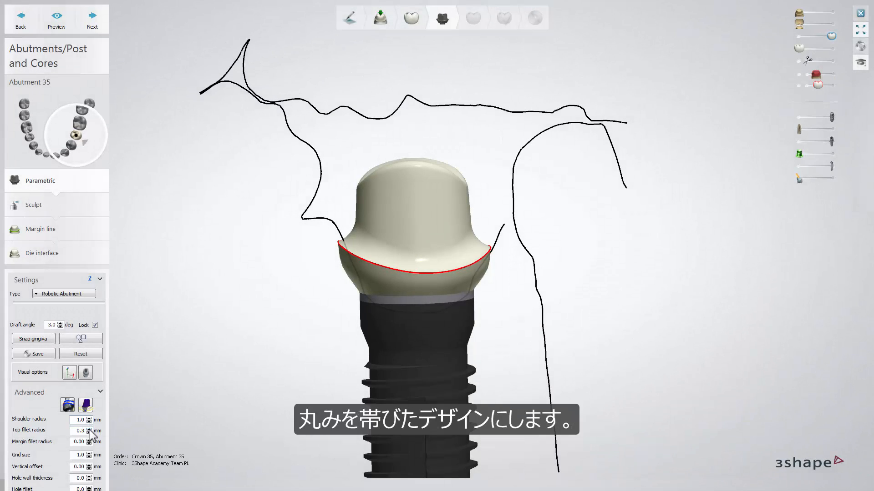
# - Try the top fillet radius at 0.6 mm and 0.0 mm, and set it back to 0.3 mm
pyautogui.click(89, 429)
pyautogui.click(89, 430)
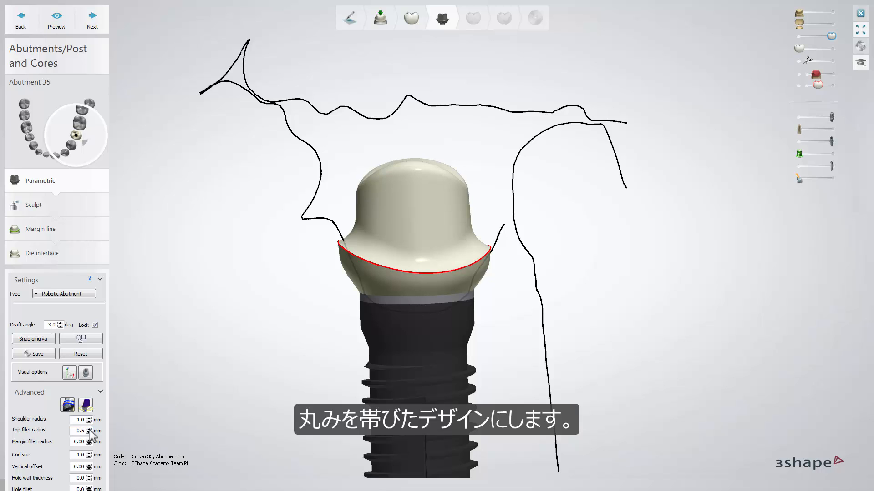
pyautogui.click(89, 429)
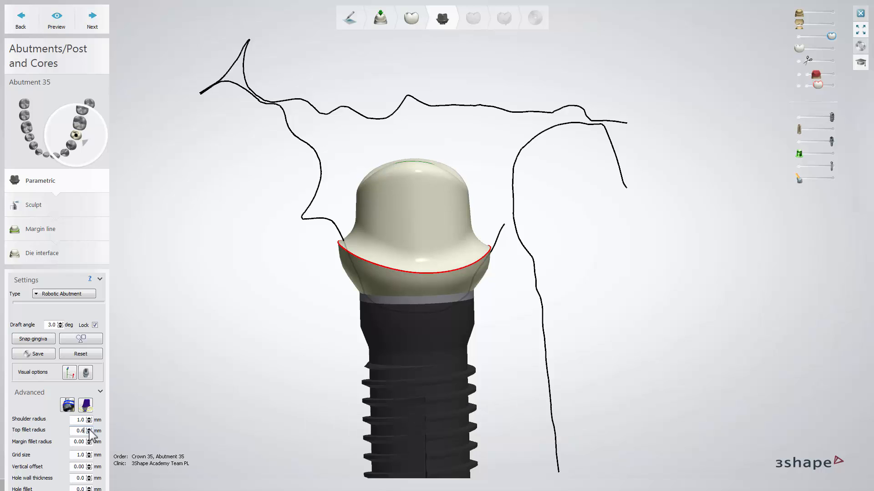
pyautogui.click(89, 432)
pyautogui.click(89, 432)
pyautogui.click(89, 432)
pyautogui.click(89, 432)
pyautogui.click(89, 432)
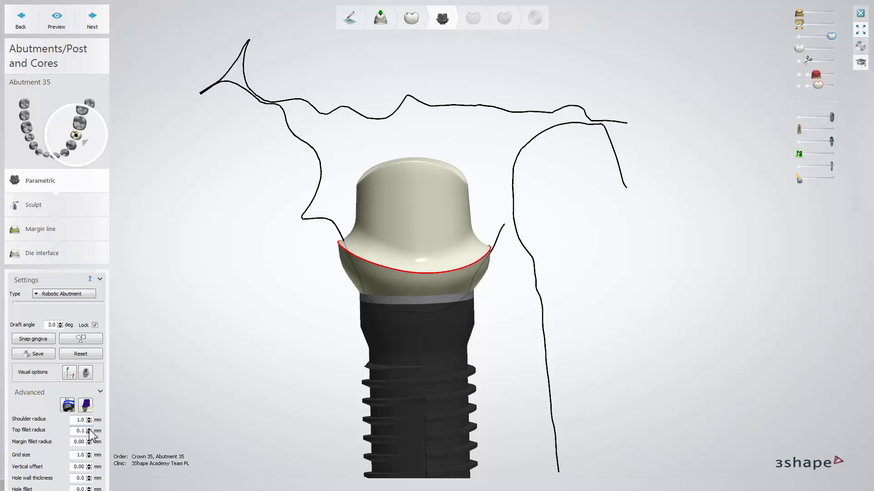
pyautogui.click(89, 432)
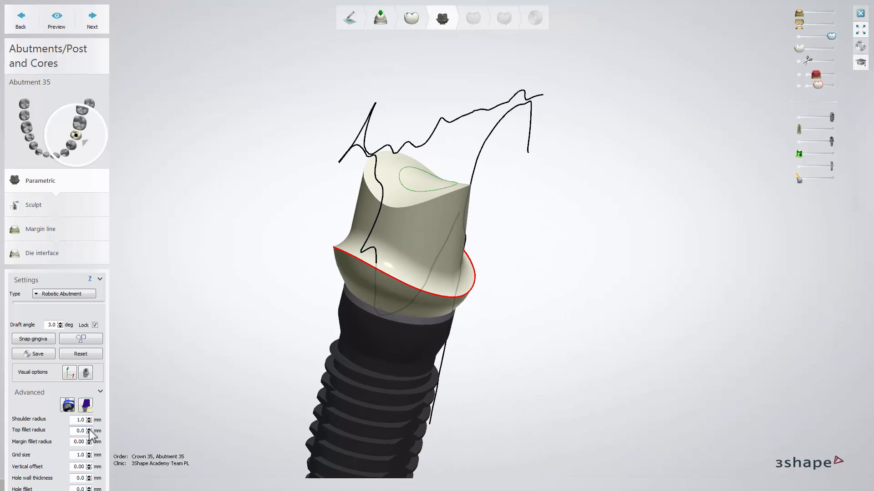
pyautogui.click(89, 429)
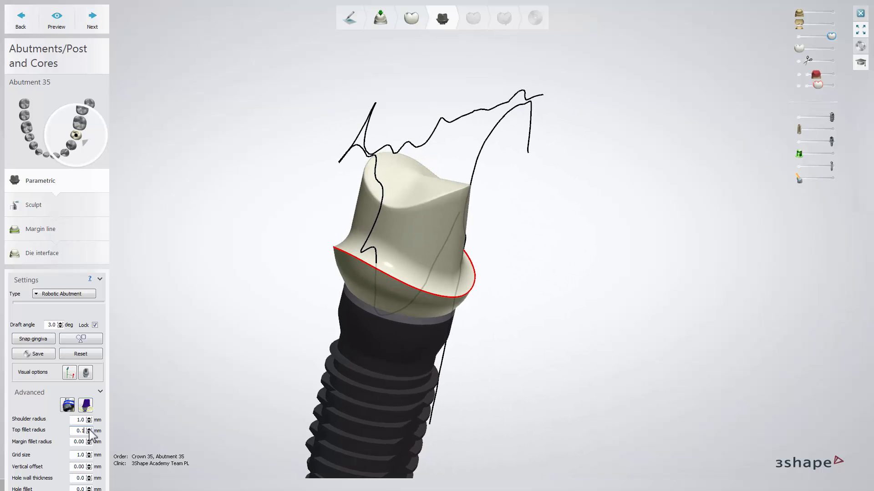
pyautogui.click(89, 429)
pyautogui.click(90, 429)
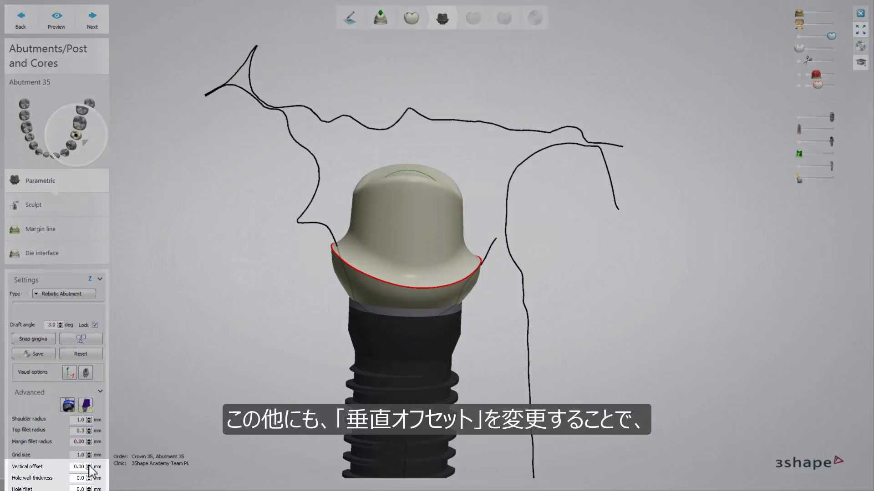
# - Try changing the abutment's vertical offset, starting with 0.05 mm
pyautogui.click(89, 465)
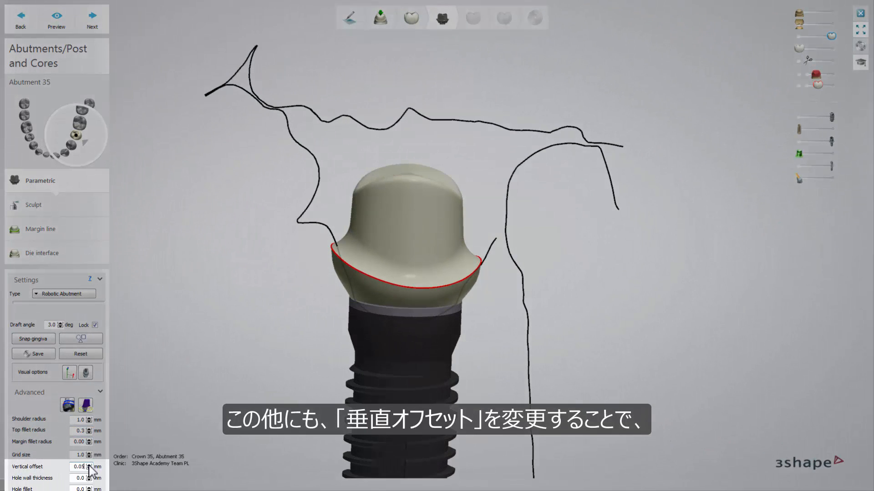
pyautogui.click(89, 465)
pyautogui.click(89, 465)
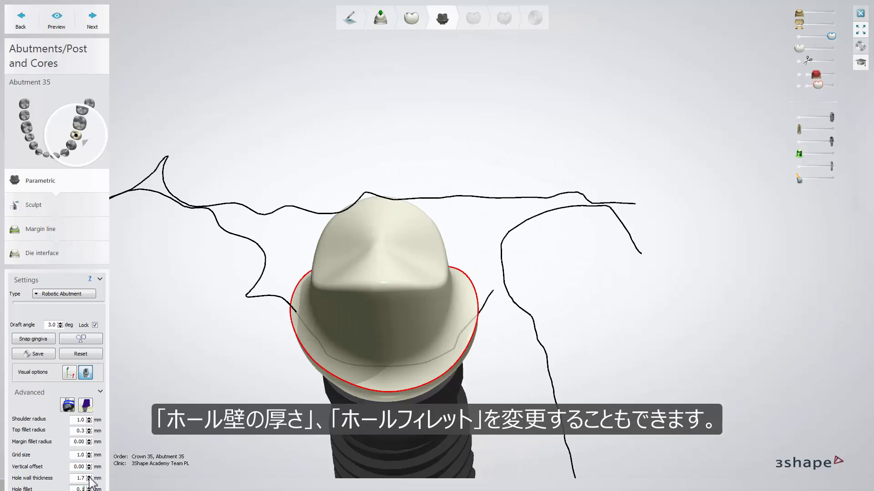
# - Try a hole fillet of 0.3 mm on the abutment's screw hole and check the rounded opening
pyautogui.click(90, 488)
pyautogui.click(89, 488)
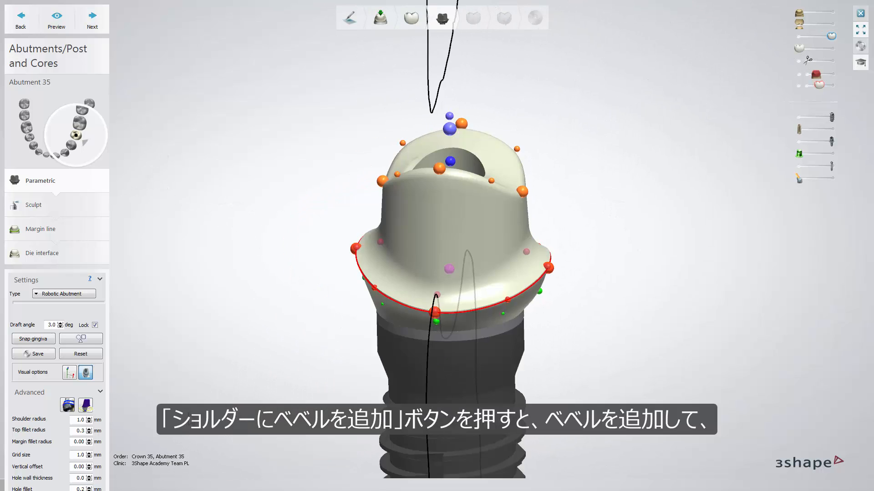
pyautogui.moveTo(191, 419); pyautogui.dragTo(141, 411, button='right')
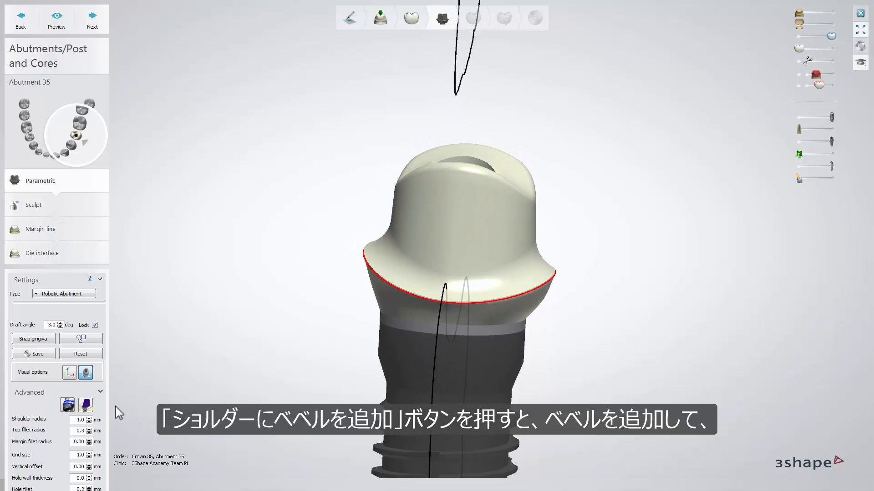
# - Add a bevel to the abutment's shoulder and increase its length to 0.80 mm
pyautogui.click(67, 405)
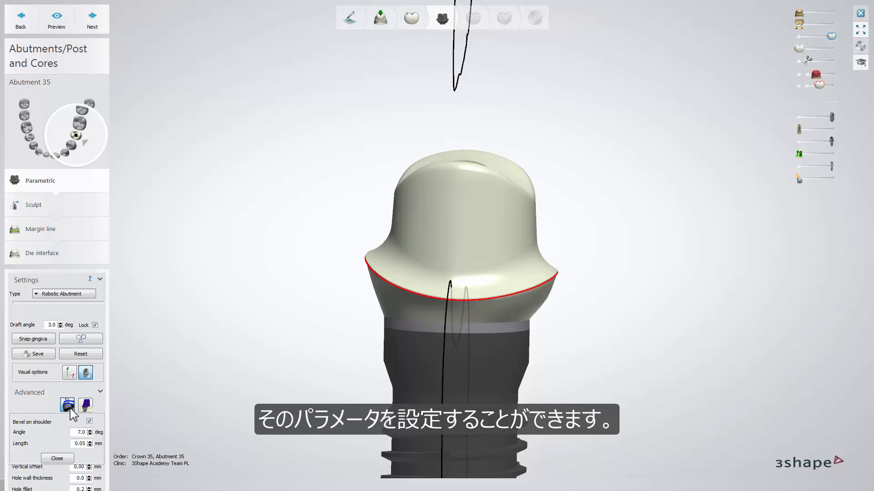
pyautogui.click(90, 441)
pyautogui.click(90, 441)
pyautogui.click(90, 442)
pyautogui.click(90, 441)
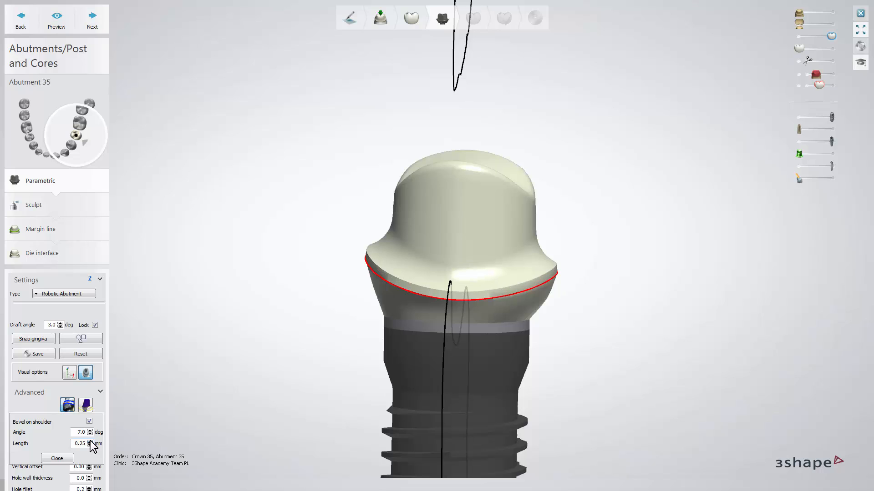
pyautogui.click(90, 442)
pyautogui.click(90, 441)
pyautogui.click(91, 441)
pyautogui.click(90, 441)
pyautogui.click(90, 441)
pyautogui.click(90, 441)
pyautogui.click(90, 442)
pyautogui.click(90, 442)
pyautogui.click(90, 441)
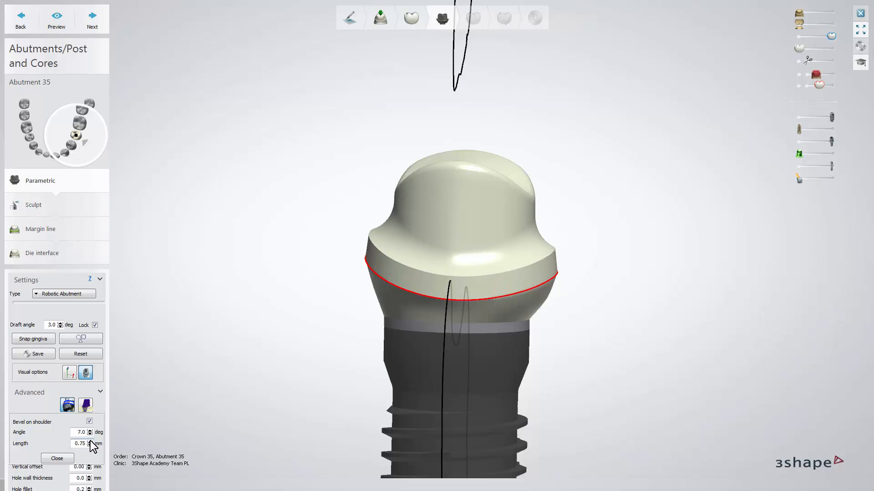
pyautogui.click(90, 441)
pyautogui.click(90, 441)
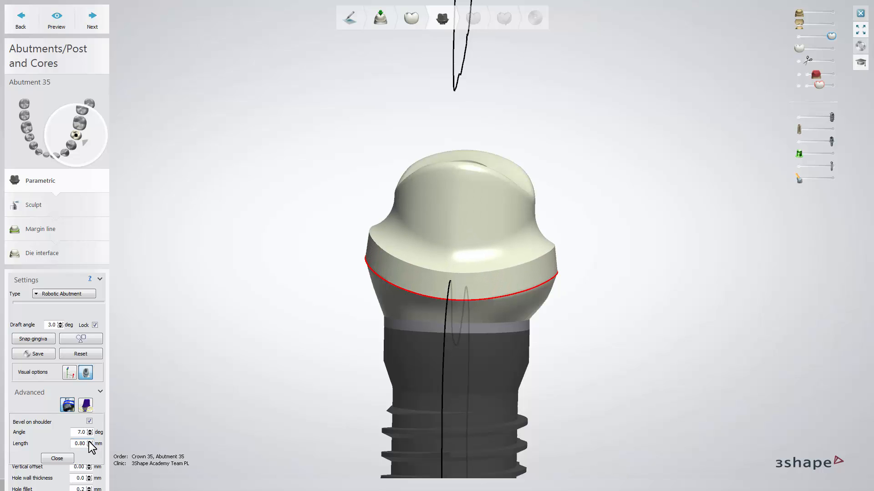
# - Reduce the shoulder bevel's length to 0.05 mm and close the bevel settings
pyautogui.click(90, 446)
pyautogui.click(90, 446)
pyautogui.click(90, 446)
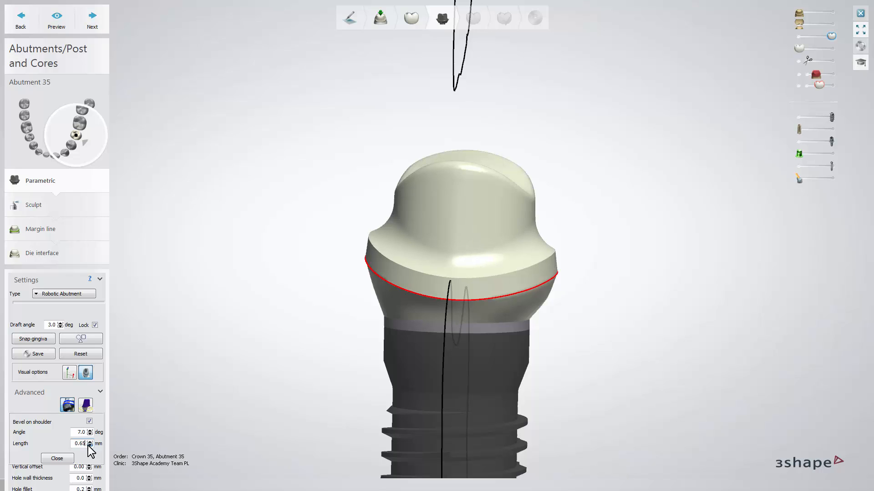
pyautogui.click(91, 446)
pyautogui.click(90, 446)
pyautogui.click(90, 446)
pyautogui.click(91, 446)
pyautogui.click(90, 445)
pyautogui.click(90, 446)
pyautogui.click(90, 446)
pyautogui.click(90, 446)
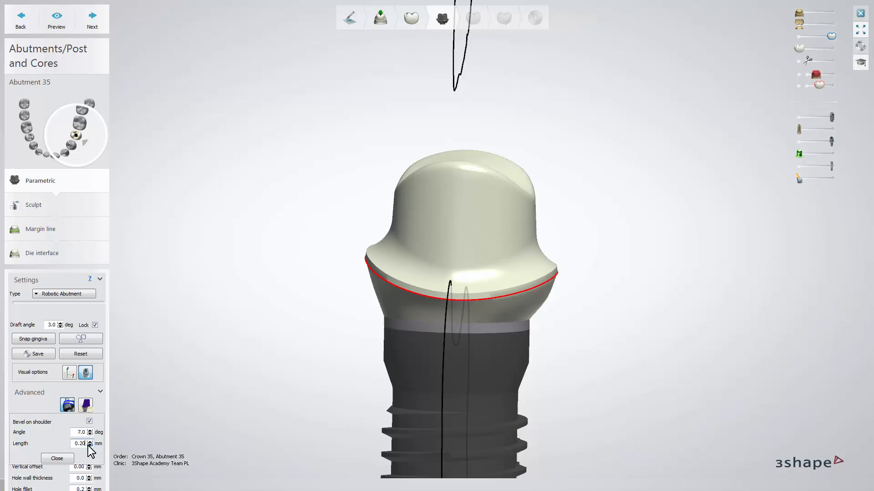
pyautogui.click(90, 446)
pyautogui.click(90, 446)
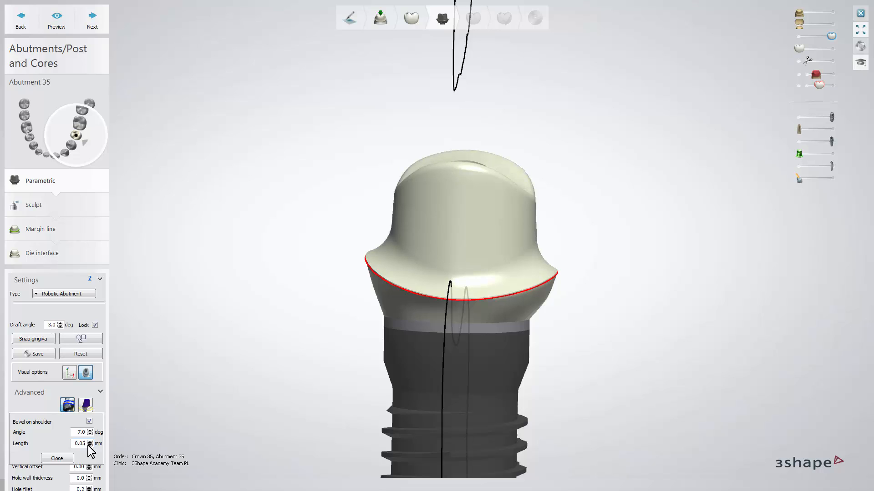
pyautogui.click(68, 457)
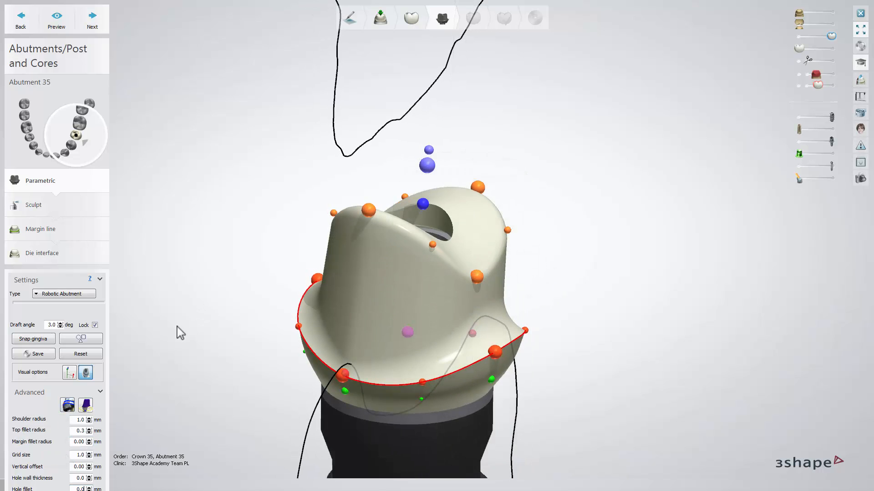
# - Start editing the implant model and shift the end point of the direction line above the screw hole slightly
pyautogui.click(88, 406)
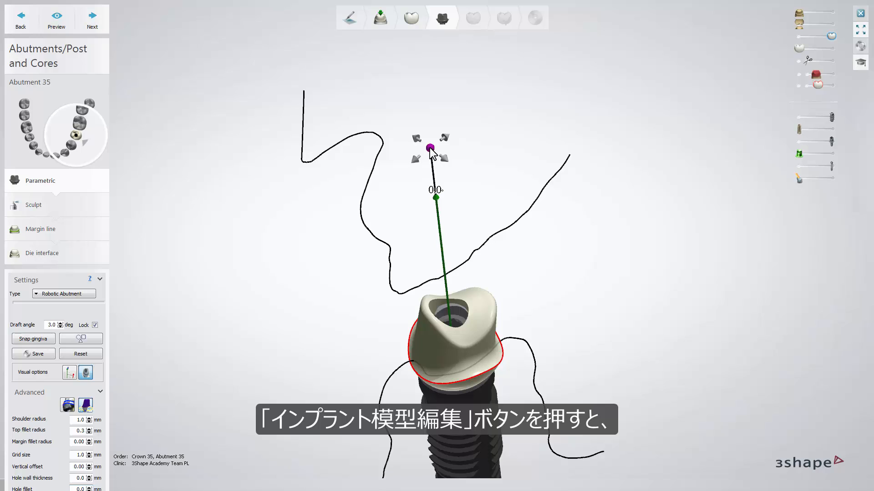
pyautogui.moveTo(430, 148); pyautogui.dragTo(441, 150)
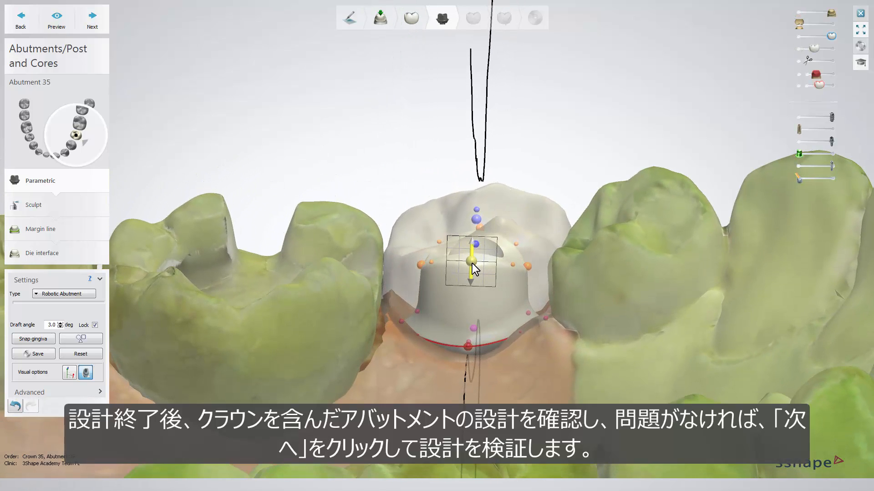
# - Nudge the control point on the top cap's near edge and show the crown semi-transparently over the abutment
pyautogui.moveTo(472, 263); pyautogui.dragTo(471, 262)
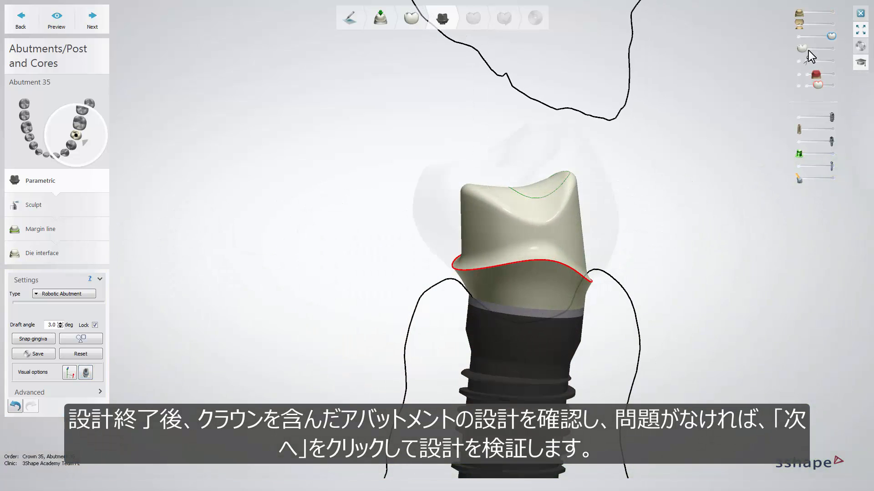
pyautogui.moveTo(808, 51)
pyautogui.mouseDown()
pyautogui.moveTo(826, 51)
pyautogui.moveTo(817, 51)
pyautogui.mouseUp()
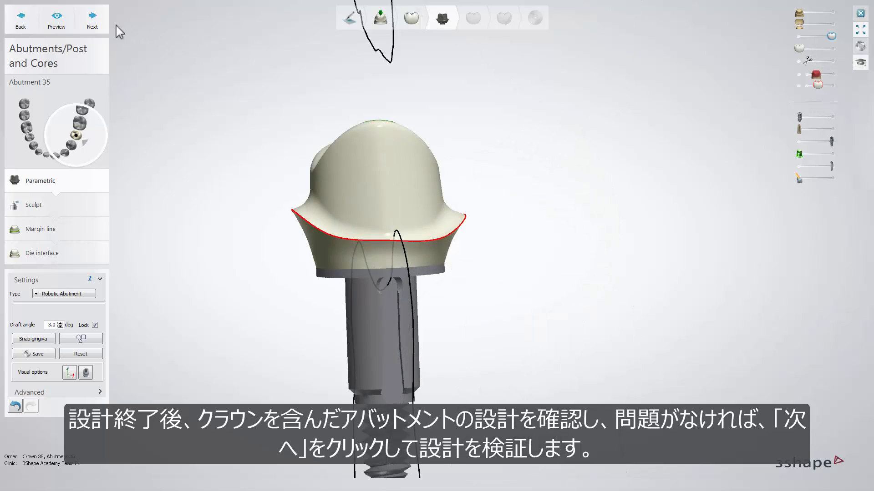
# - Validate the parametric abutment design for the manufacturer and continue to sculpting
pyautogui.click(107, 24)
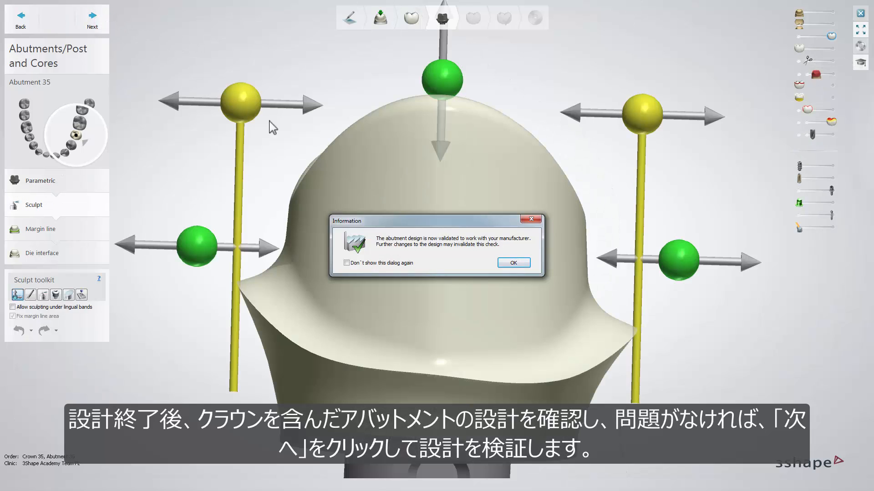
pyautogui.click(506, 264)
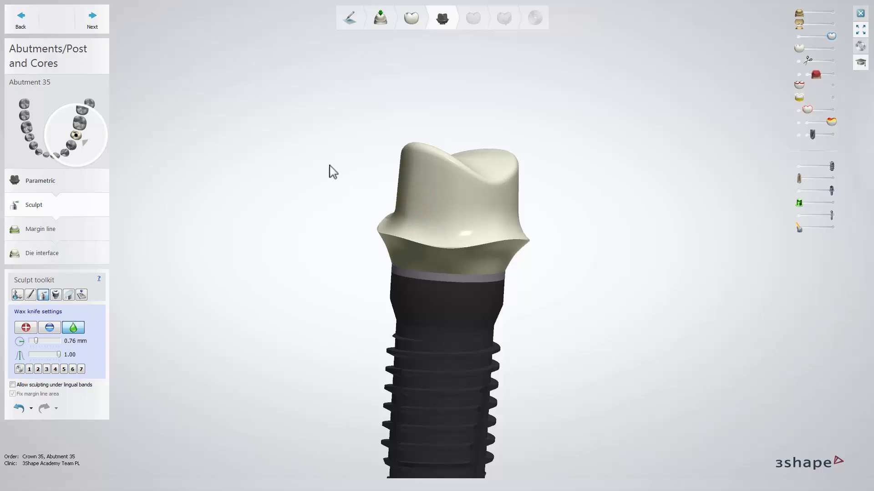
# - Proceed through the margin line to the die interface and review its advanced settings
pyautogui.click(103, 23)
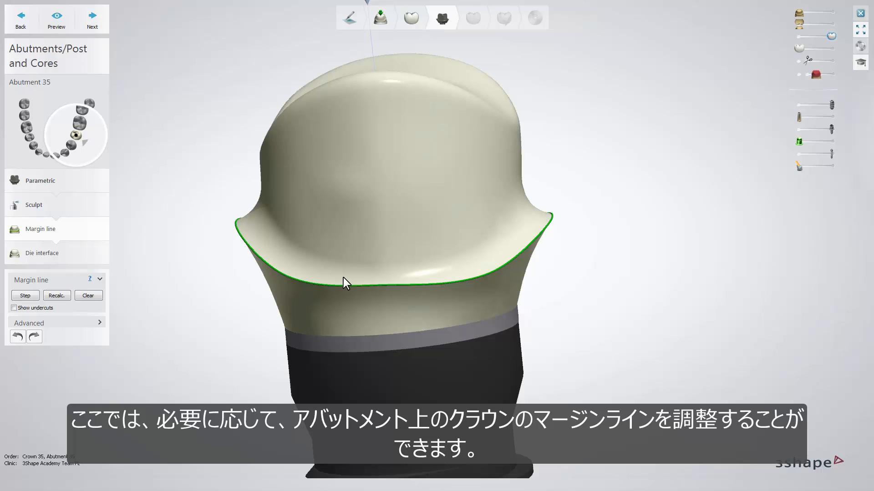
pyautogui.click(103, 24)
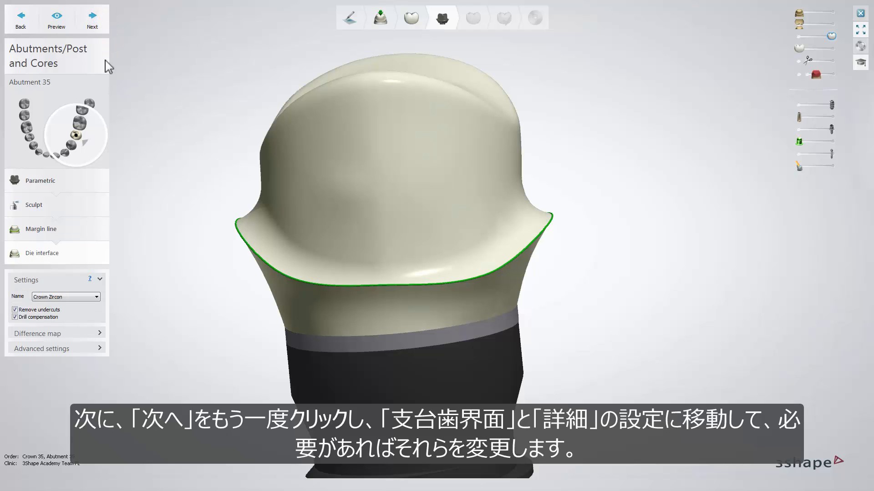
pyautogui.click(105, 348)
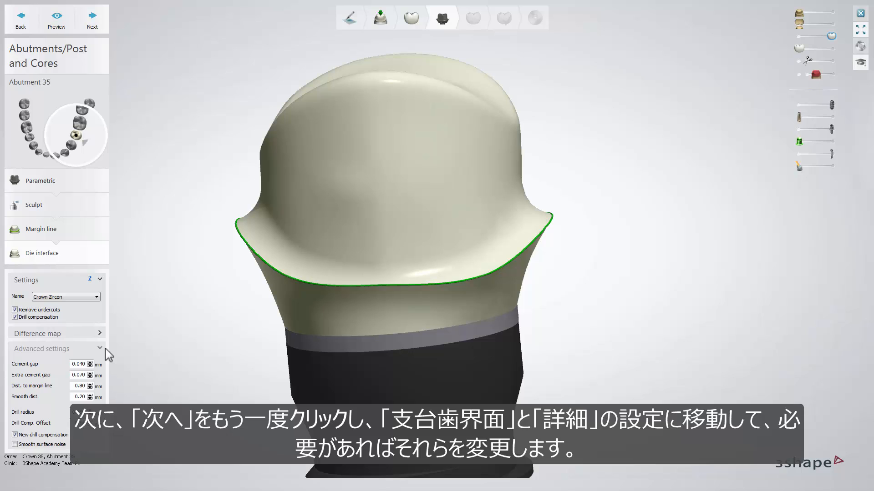
pyautogui.click(107, 349)
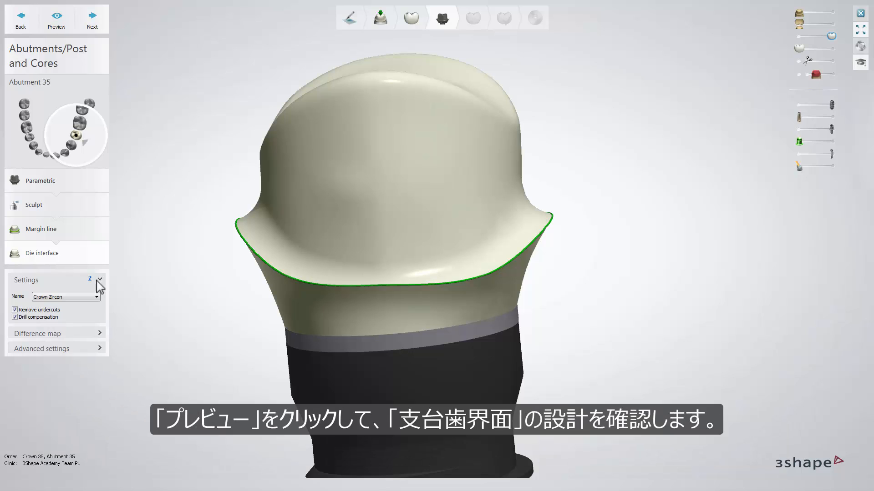
# - Preview the die interface of abutment 35 and continue to the Smile Composer for the crown's anatomy design
pyautogui.click(64, 26)
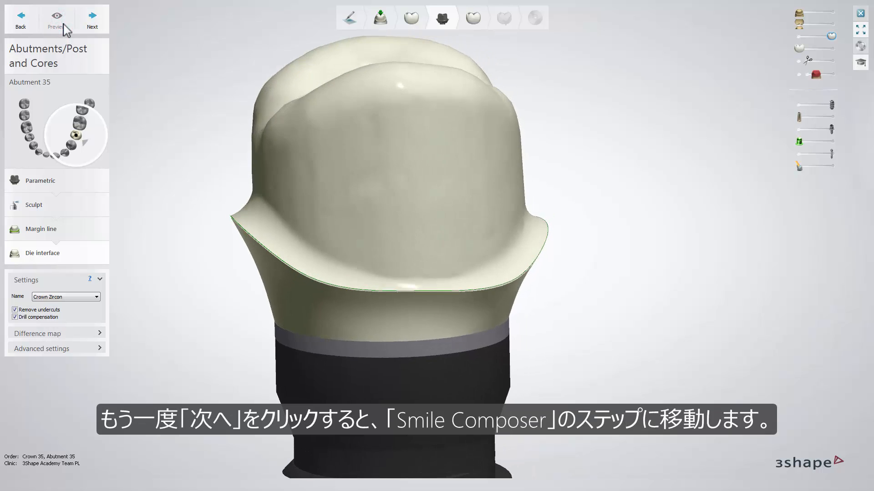
pyautogui.click(92, 24)
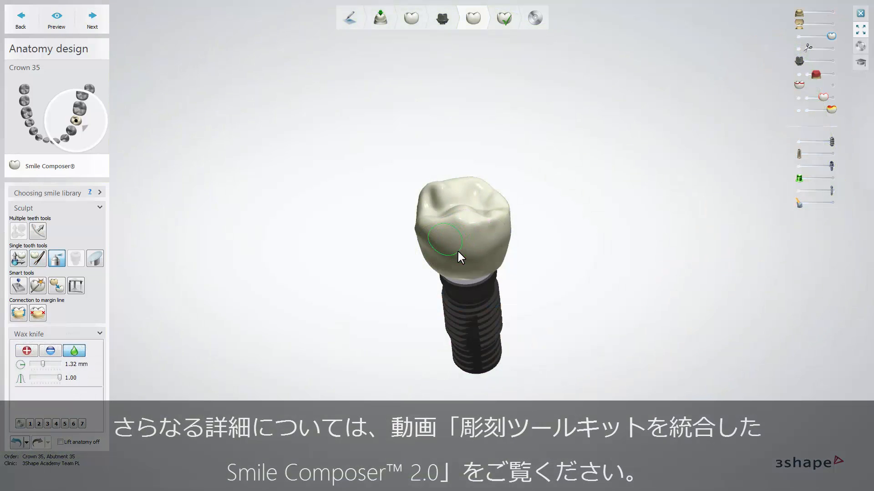
# - Smooth the crown's side with the 1.32 mm wax knife, then continue to Finalize and touch up its occlusal surface with the 0.48 mm knife
pyautogui.moveTo(464, 252); pyautogui.dragTo(494, 227, button='right')
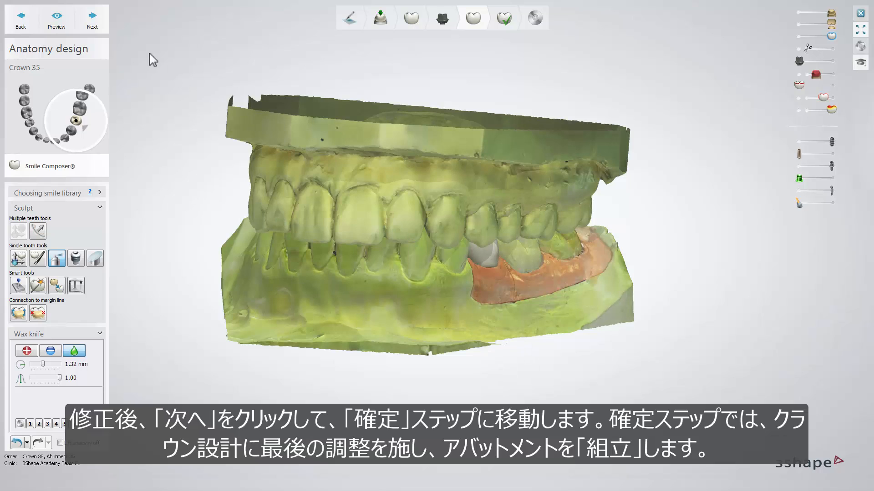
pyautogui.click(105, 26)
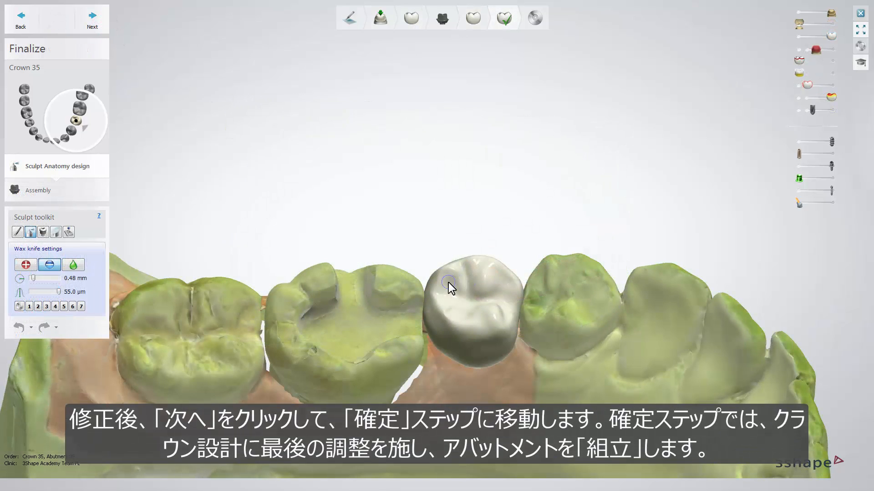
pyautogui.click(449, 285)
pyautogui.click(449, 295)
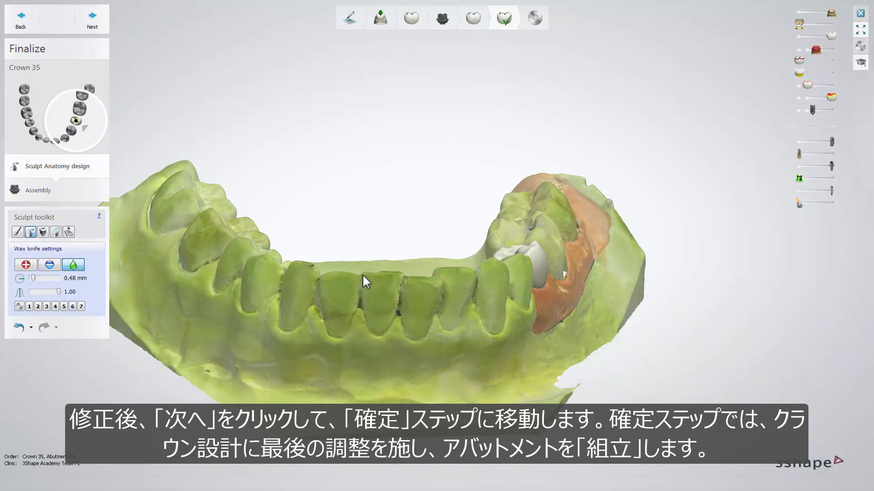
# - Proceed to the abutment assembly, enable the screw hole and tilt its angled direction line by about 6°
pyautogui.click(98, 191)
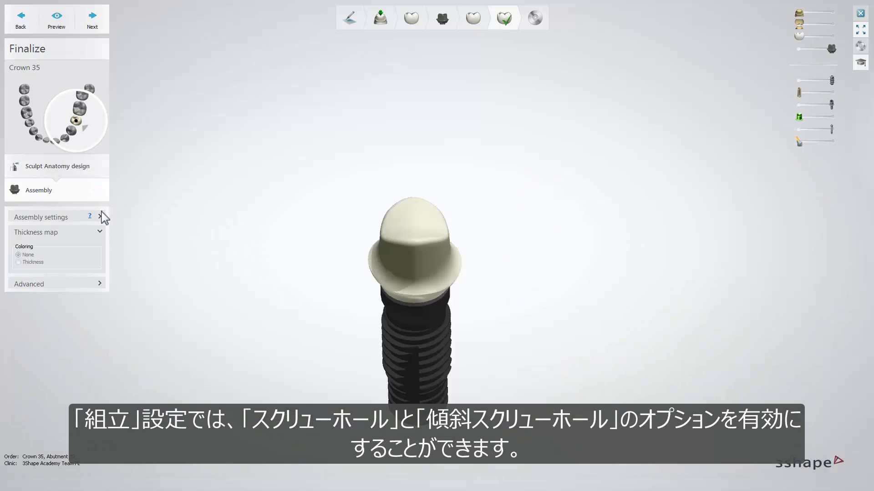
pyautogui.click(100, 217)
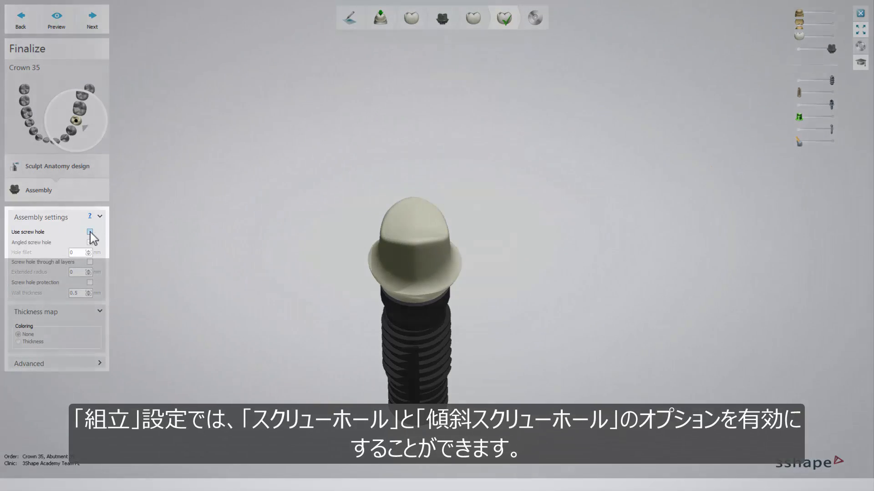
pyautogui.click(90, 232)
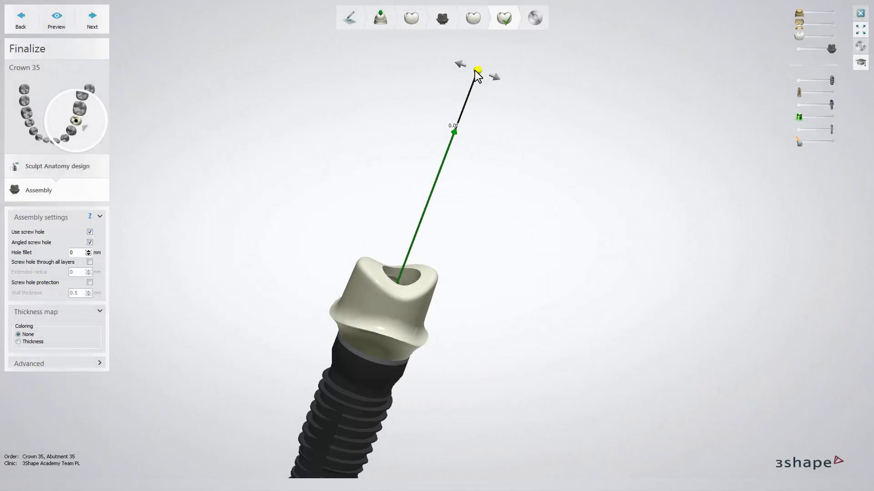
pyautogui.moveTo(476, 72); pyautogui.dragTo(453, 67)
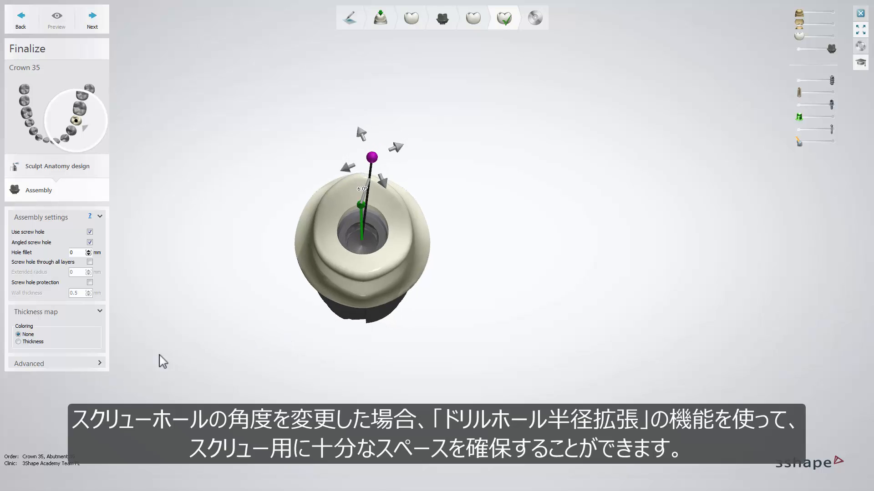
# - Set the extra drill hole radius to 0.1 mm, preview the assembly and continue to the saving stage
pyautogui.click(99, 363)
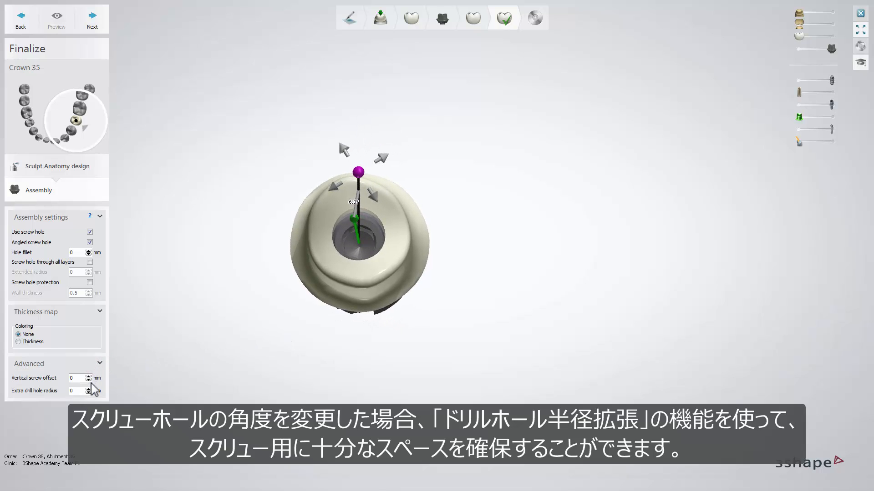
pyautogui.click(89, 389)
pyautogui.click(89, 389)
pyautogui.click(88, 389)
pyautogui.click(64, 30)
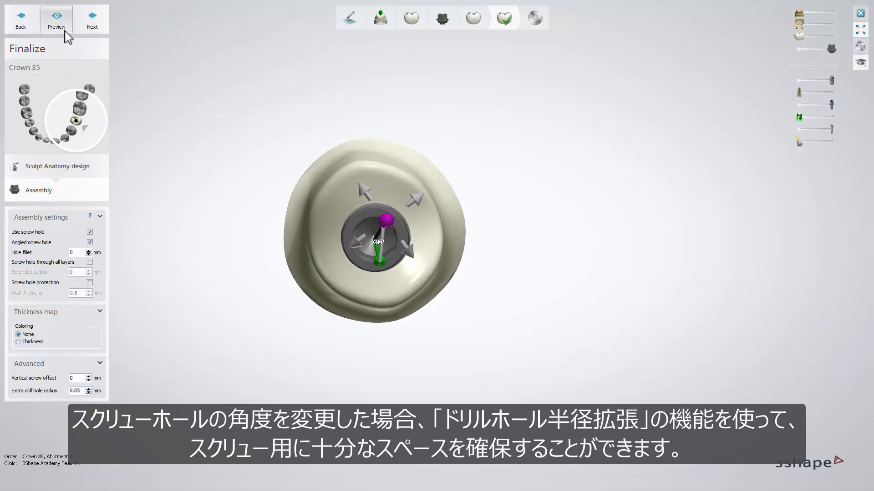
pyautogui.click(65, 32)
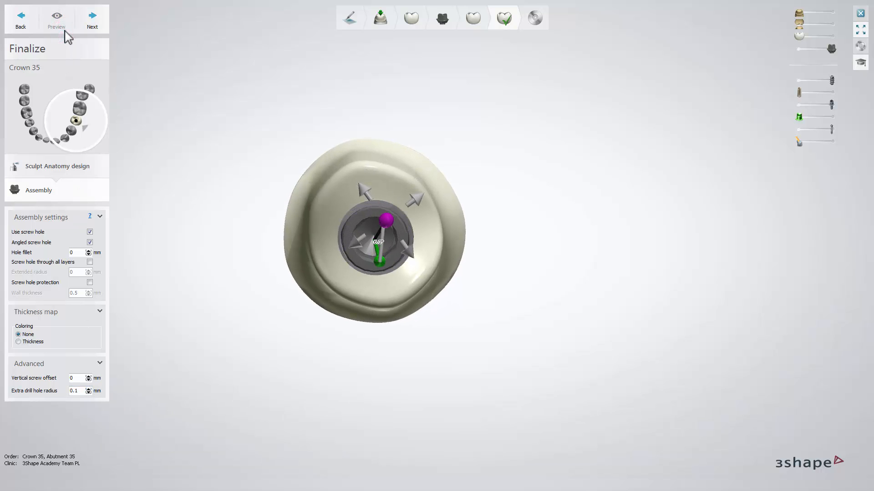
pyautogui.click(65, 31)
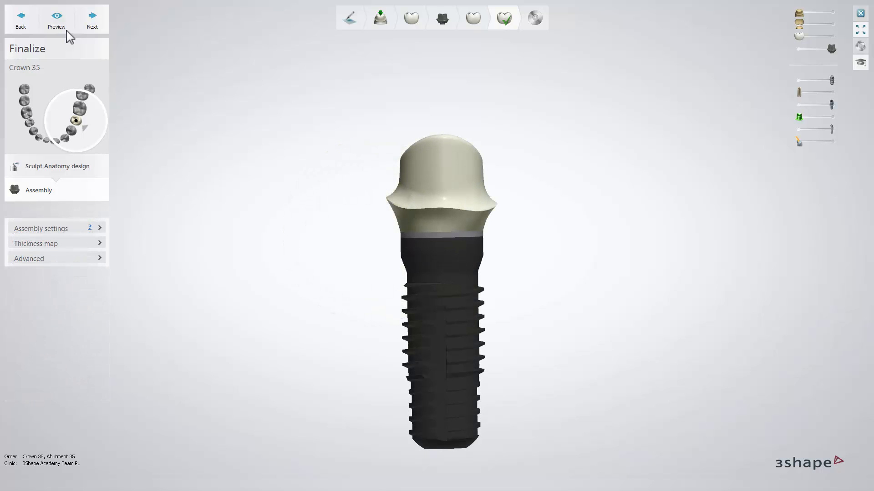
pyautogui.click(100, 26)
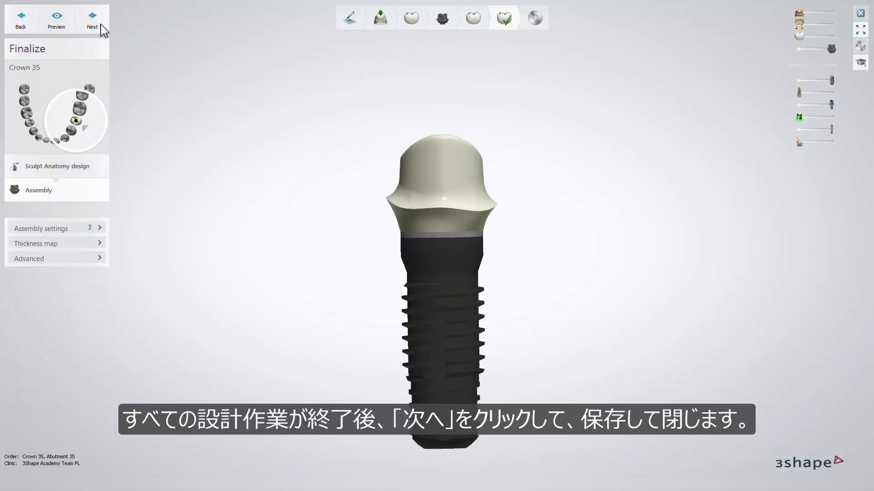